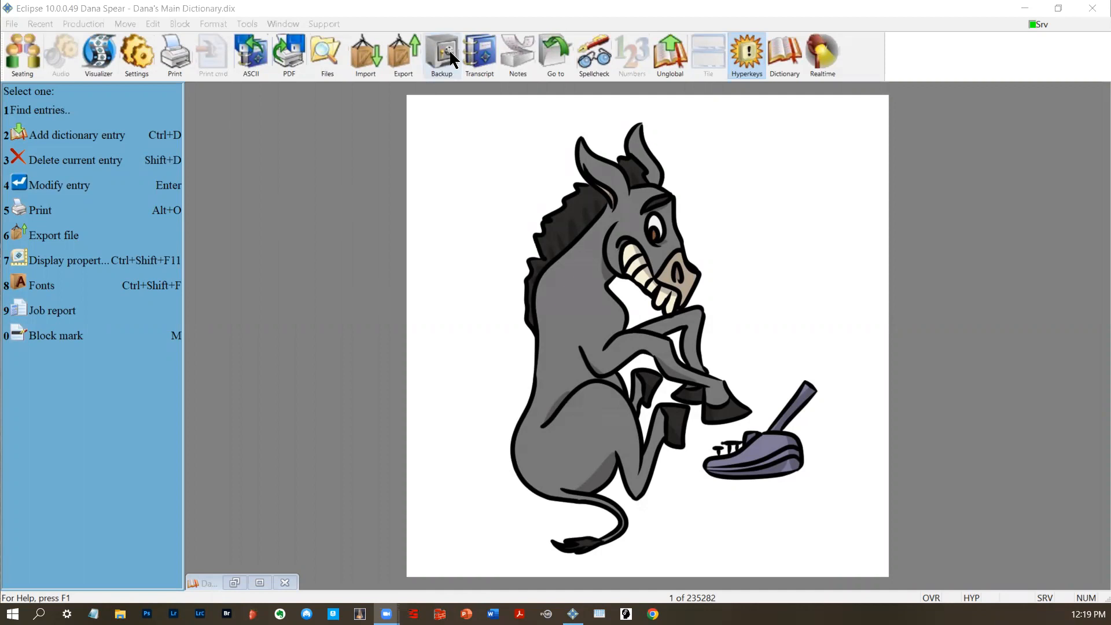
- Start a backup of the main dictionary and user settings, with all user settings files selected
left_click(249, 24)
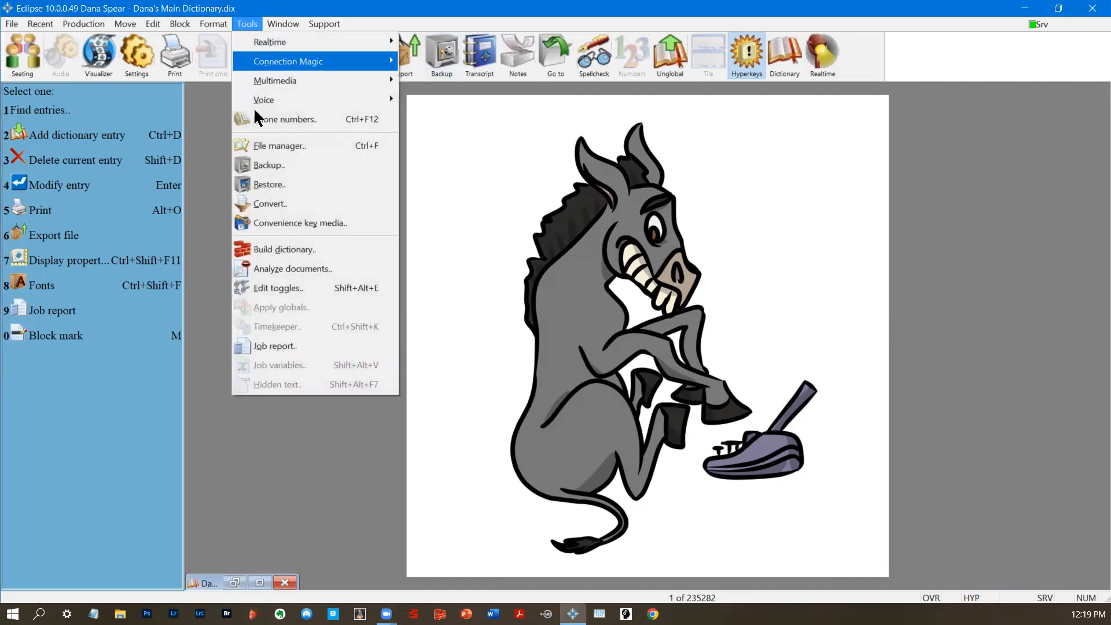
left_click(264, 170)
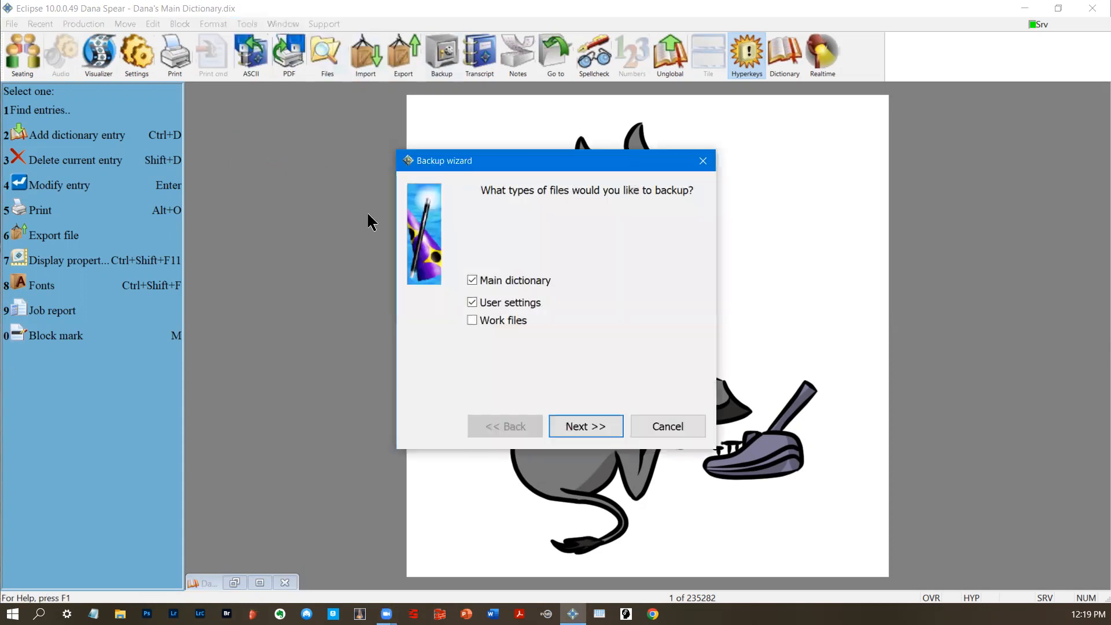
left_click(596, 424)
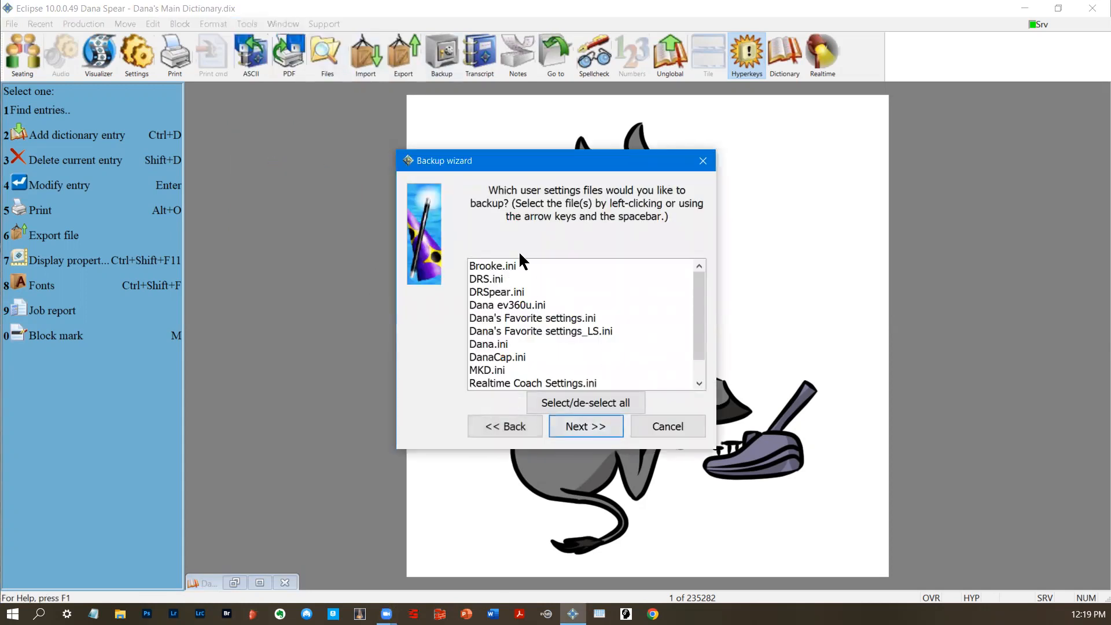
left_click(582, 400)
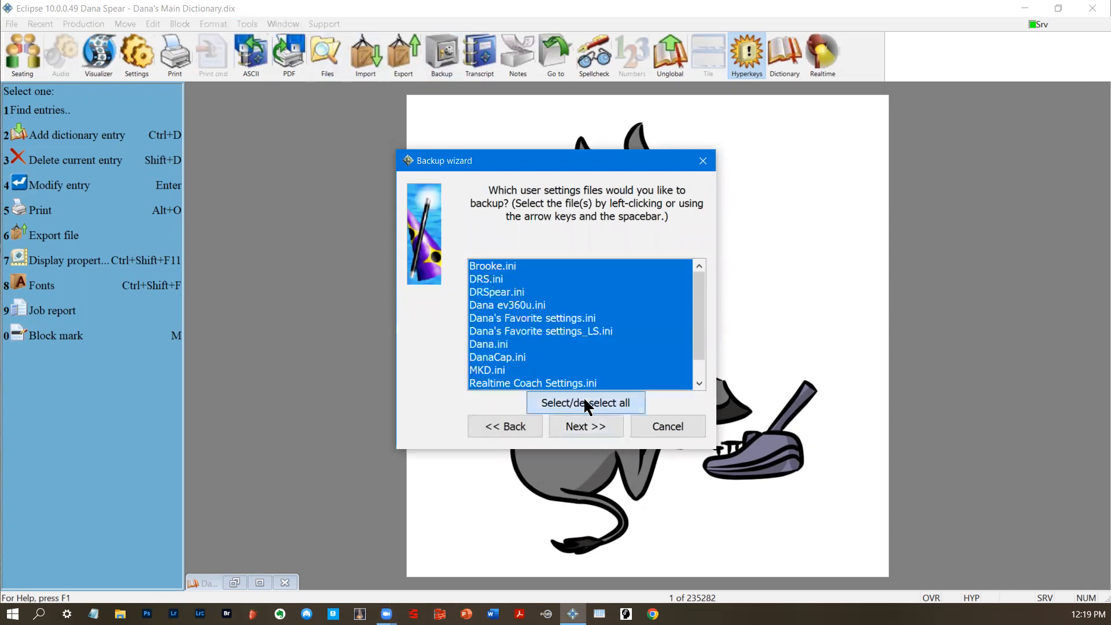
left_click(575, 431)
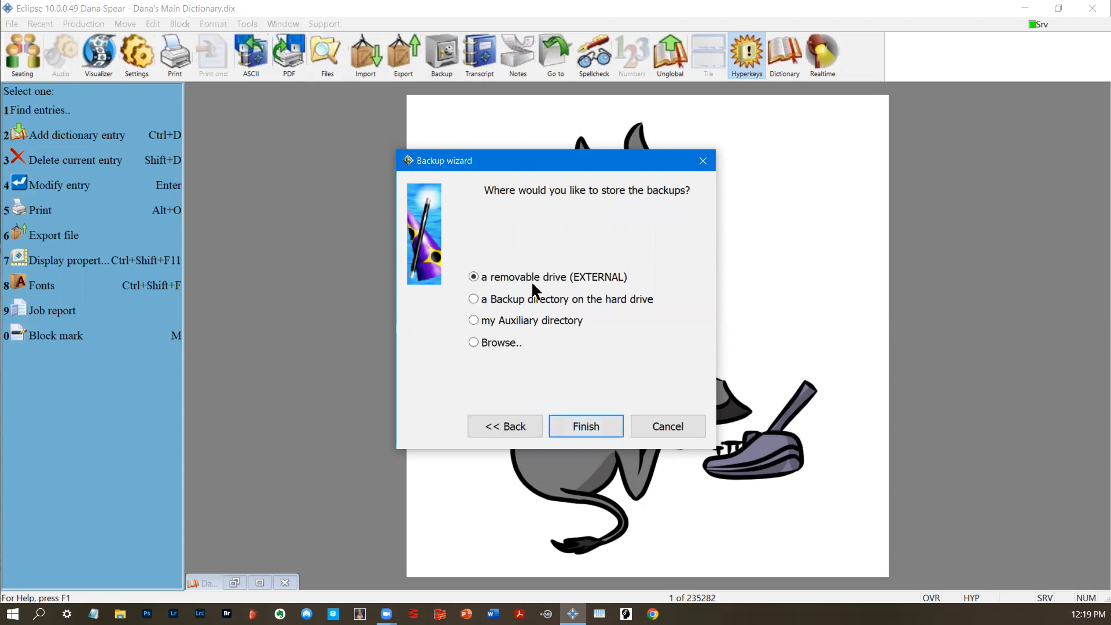
- Browse to the Backup folder under Court Reporting in the personal Dropbox folder and store the backup there
left_click(478, 342)
left_click(580, 426)
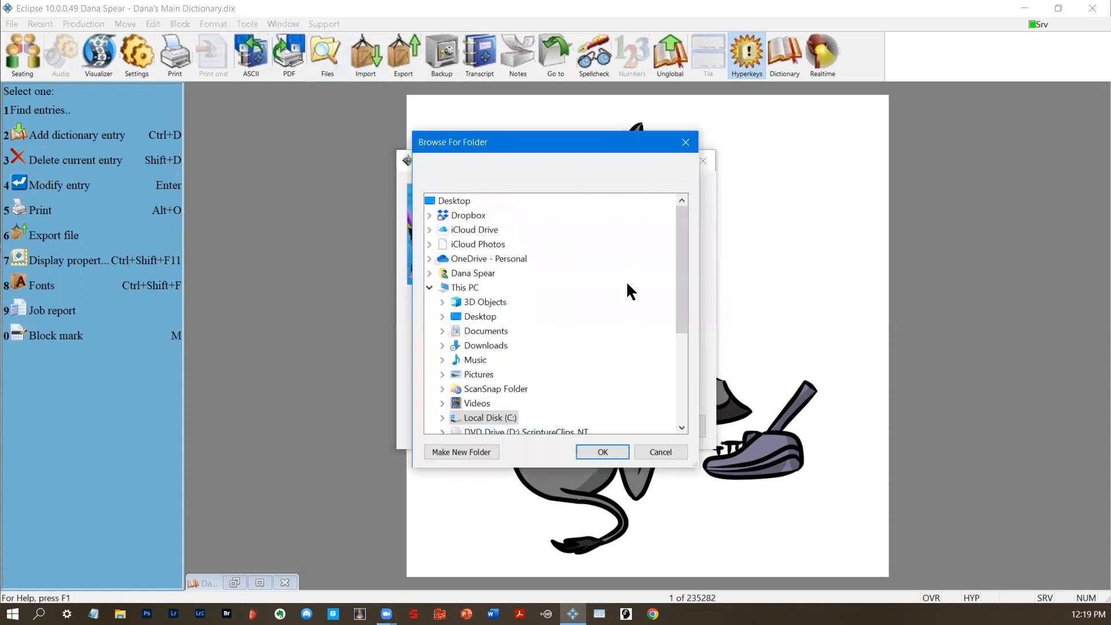
left_click(430, 216)
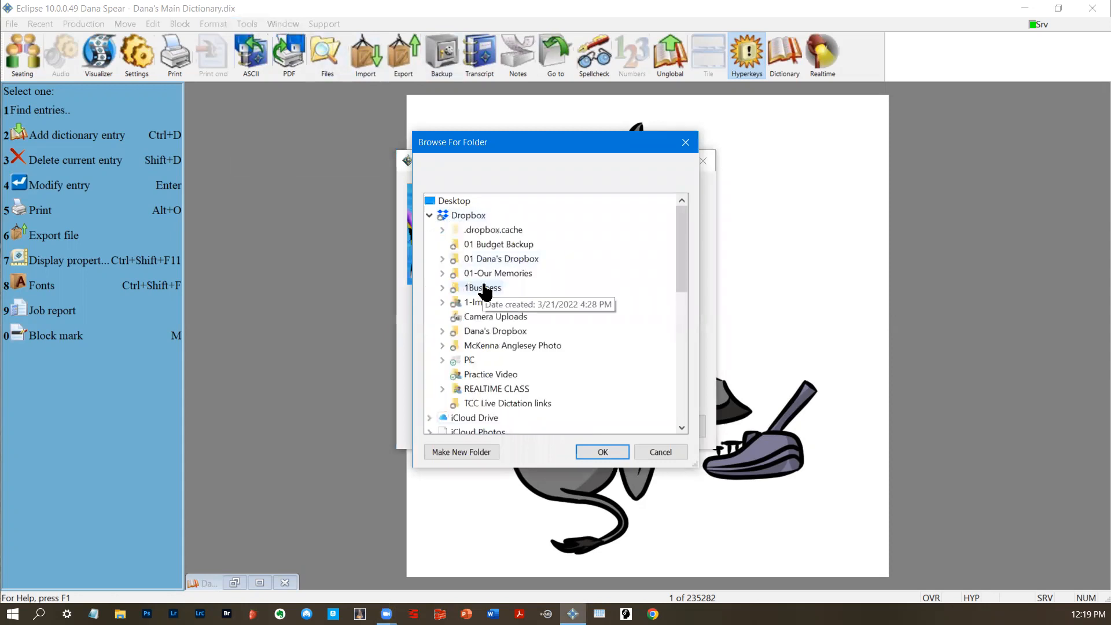
double_click(494, 259)
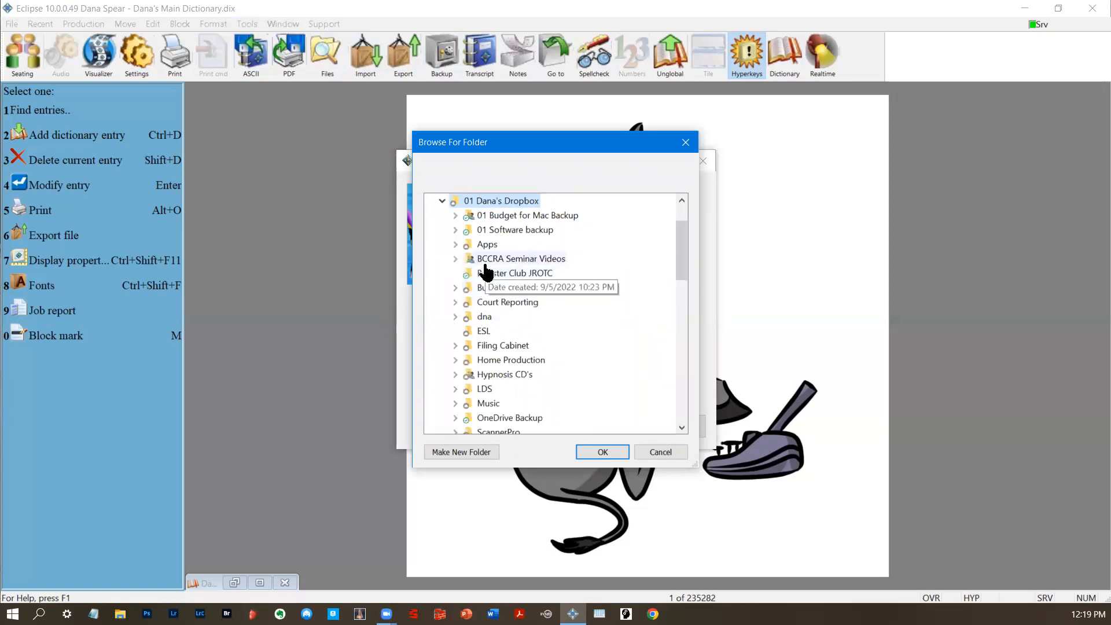
left_click(466, 303)
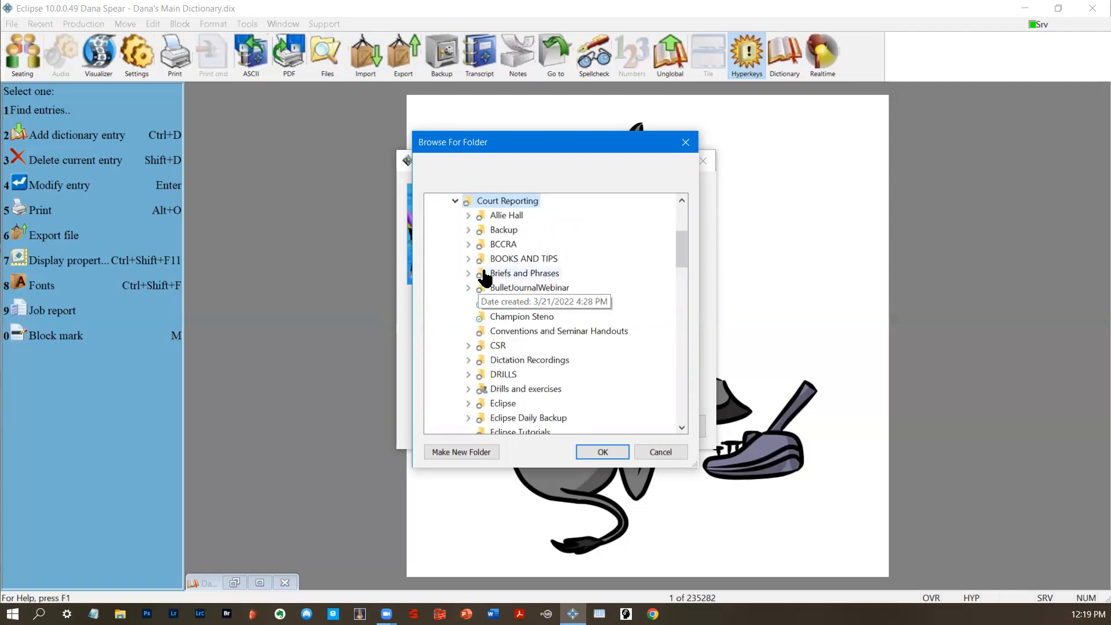
left_click(499, 234)
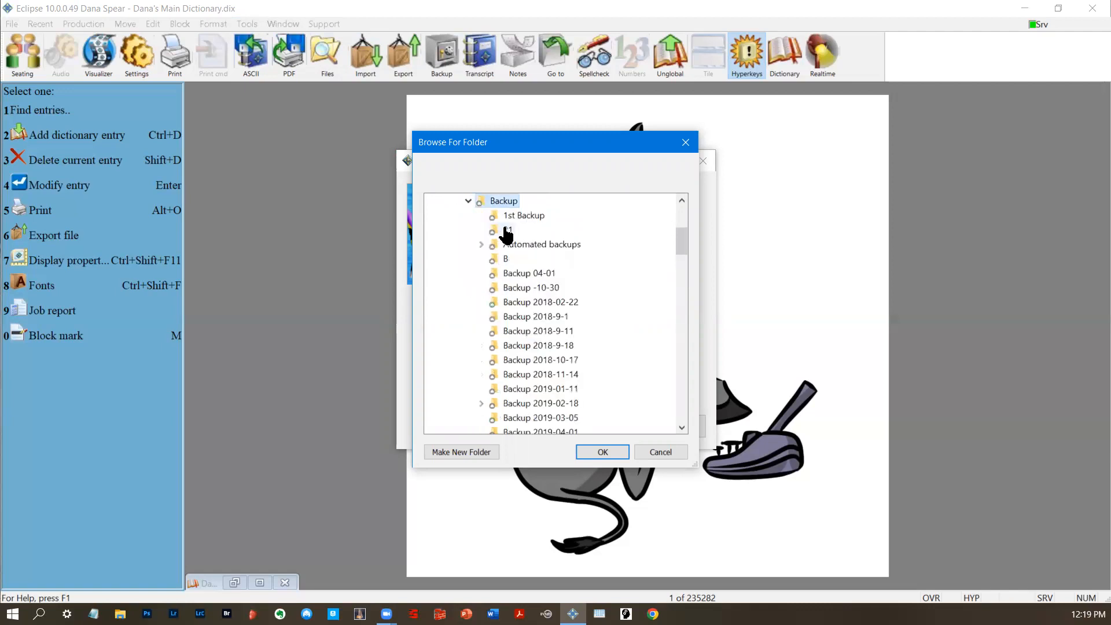
left_click(594, 453)
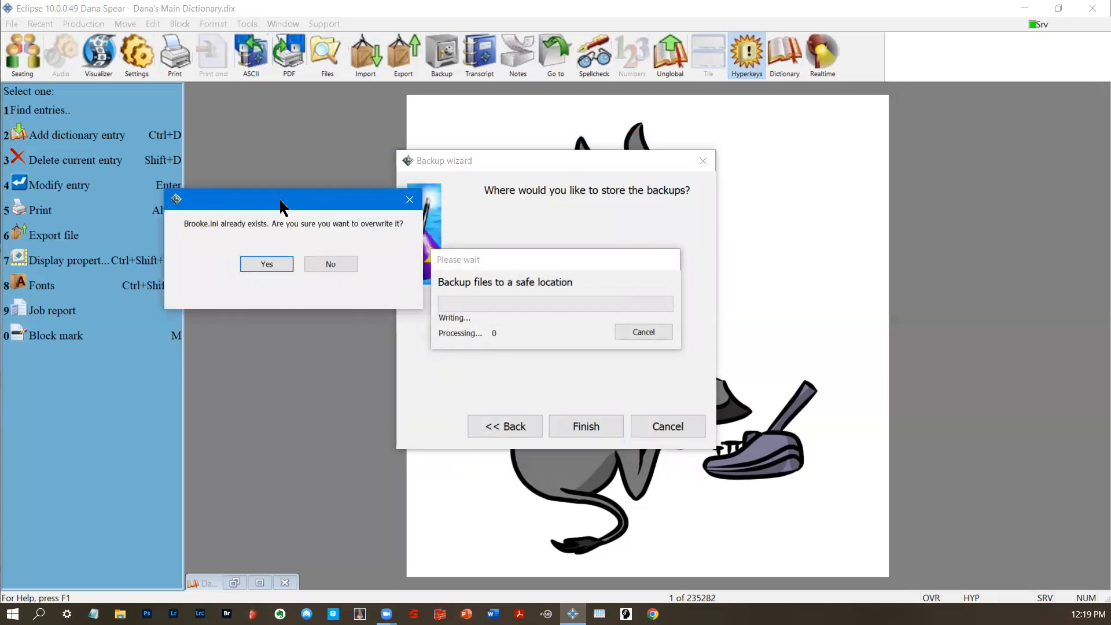
- Overwrite the existing user settings files, such as Brooke.ini and DRS.ini, in the backup folder
left_click(260, 263)
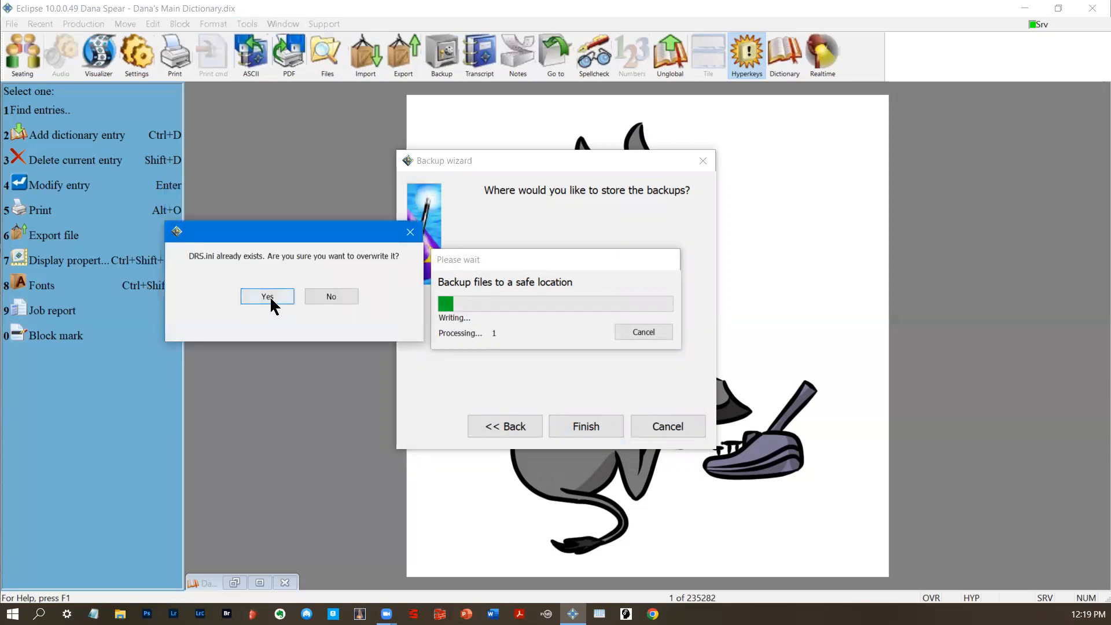
left_click(270, 298)
left_click(300, 347)
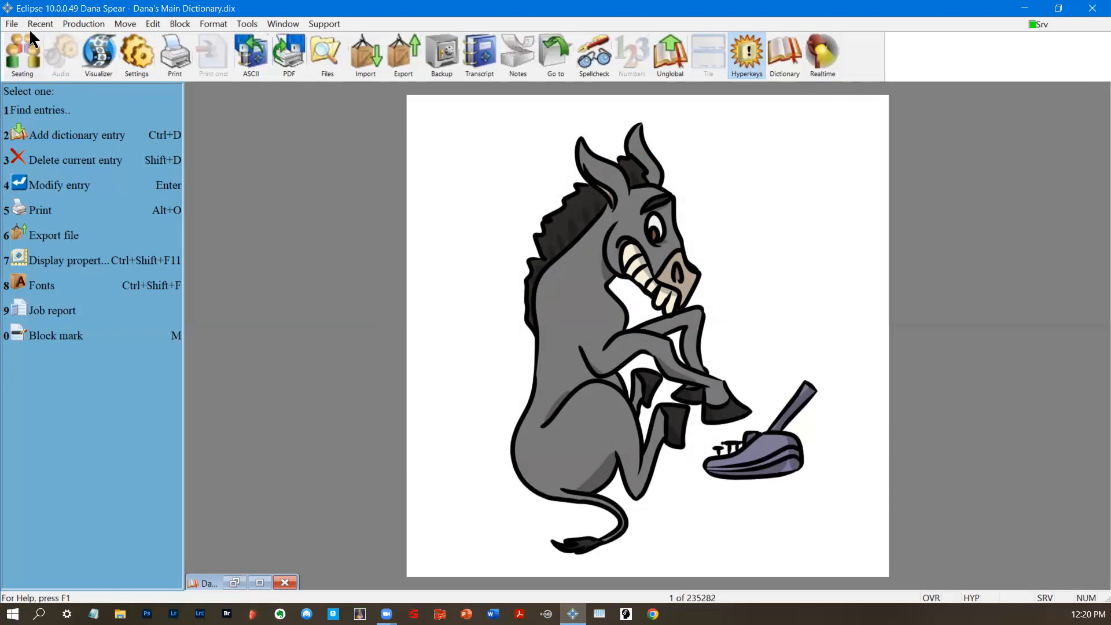
left_click(11, 23)
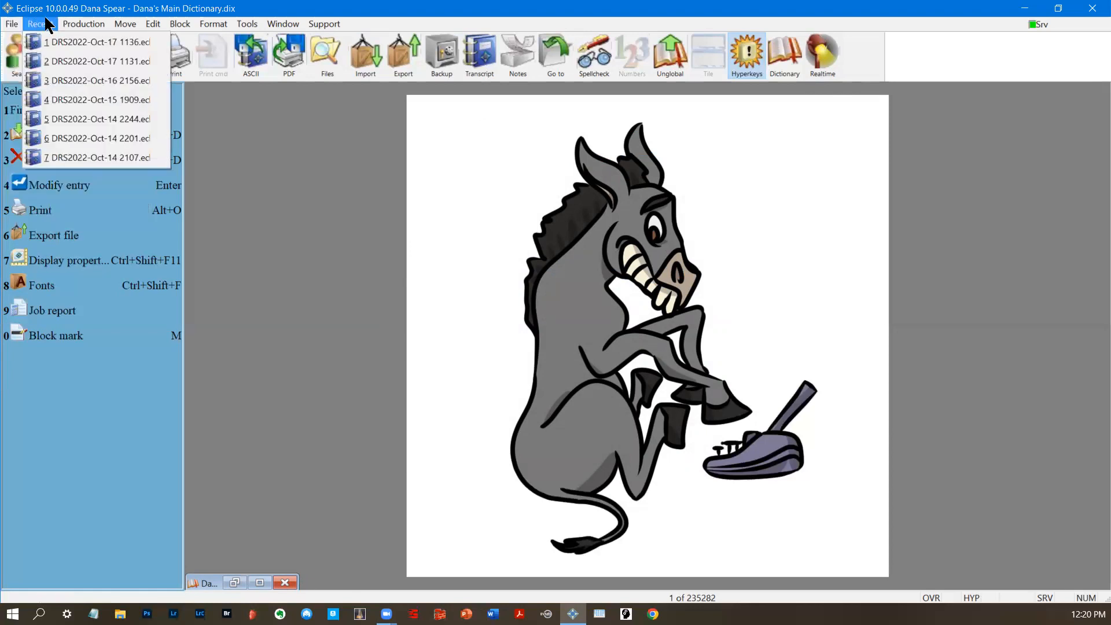
mouse_move(85, 29)
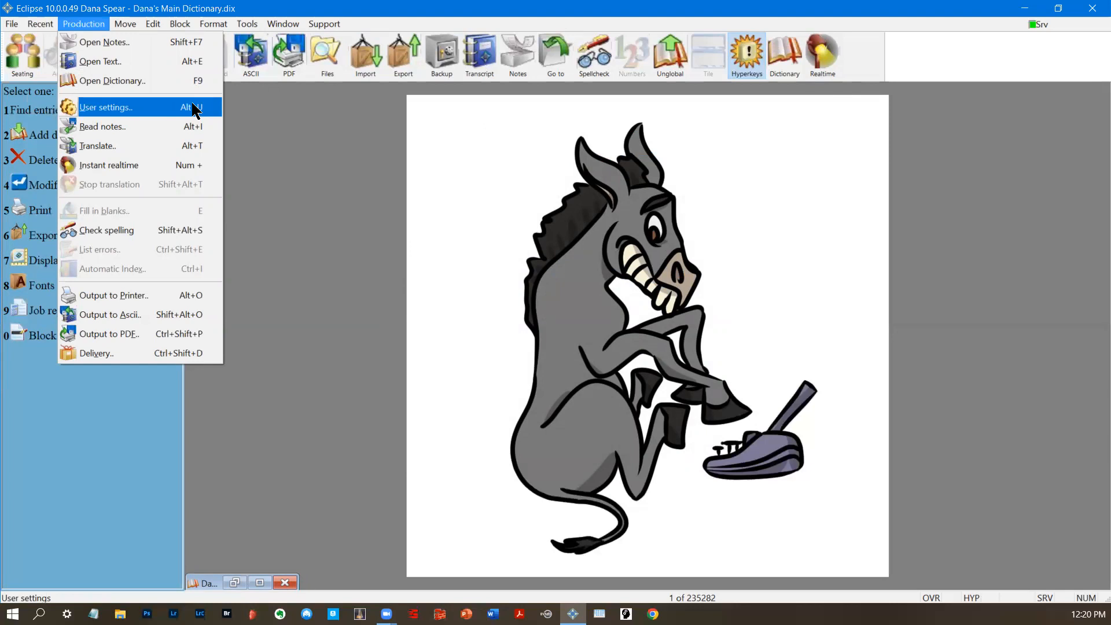
left_click(293, 151)
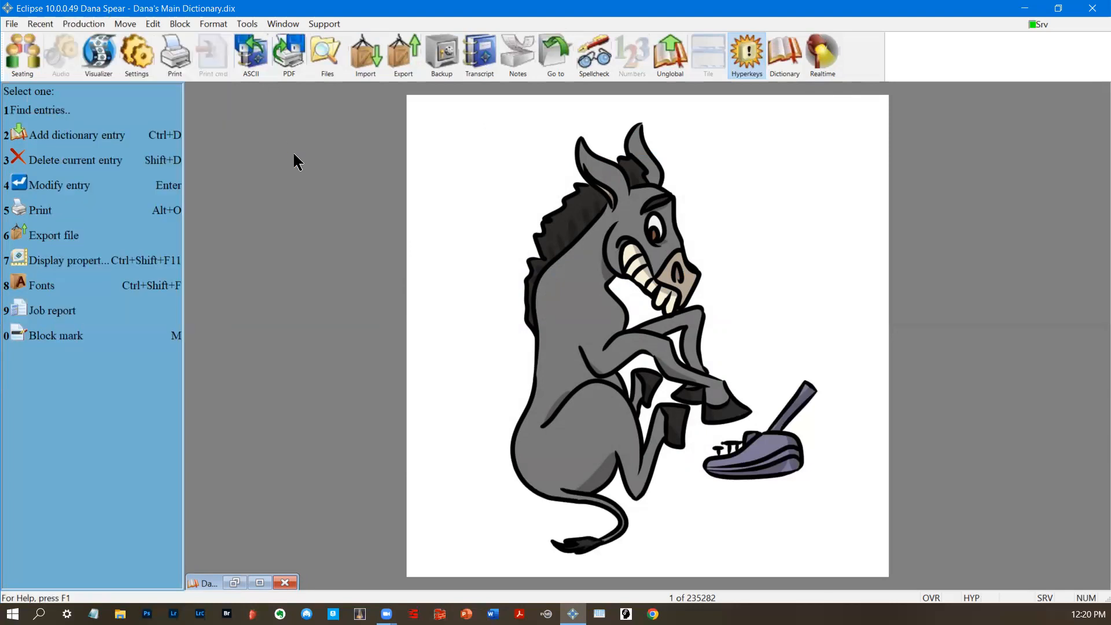
- Examine the directory paths for users, jobs, blocks, network and auxiliary files in the advanced user settings
left_click(142, 49)
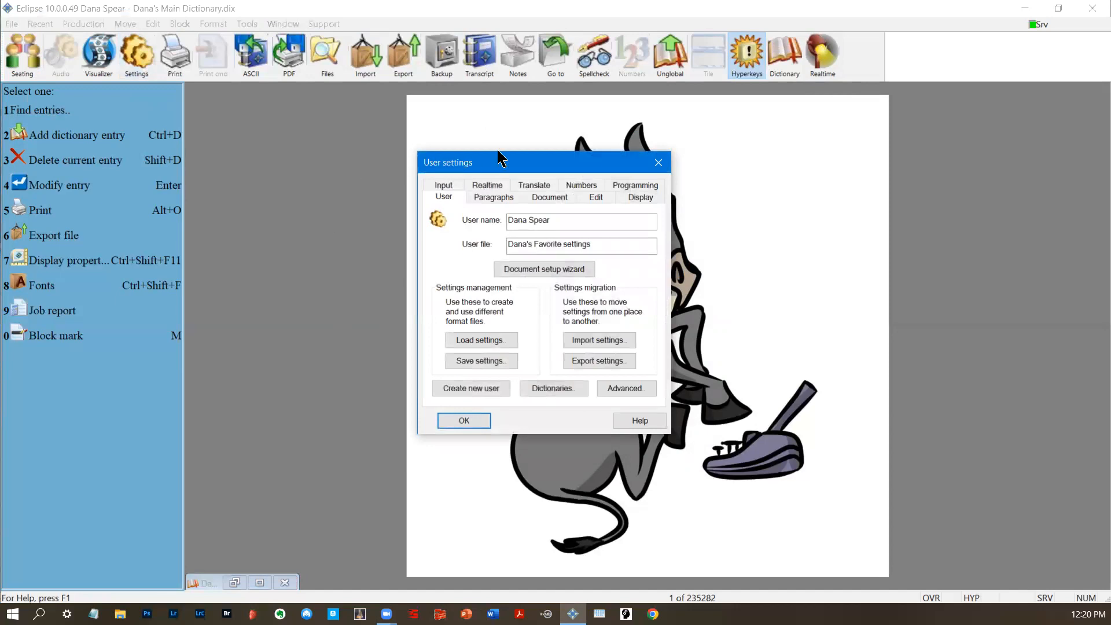
left_click_drag(508, 165, 555, 165)
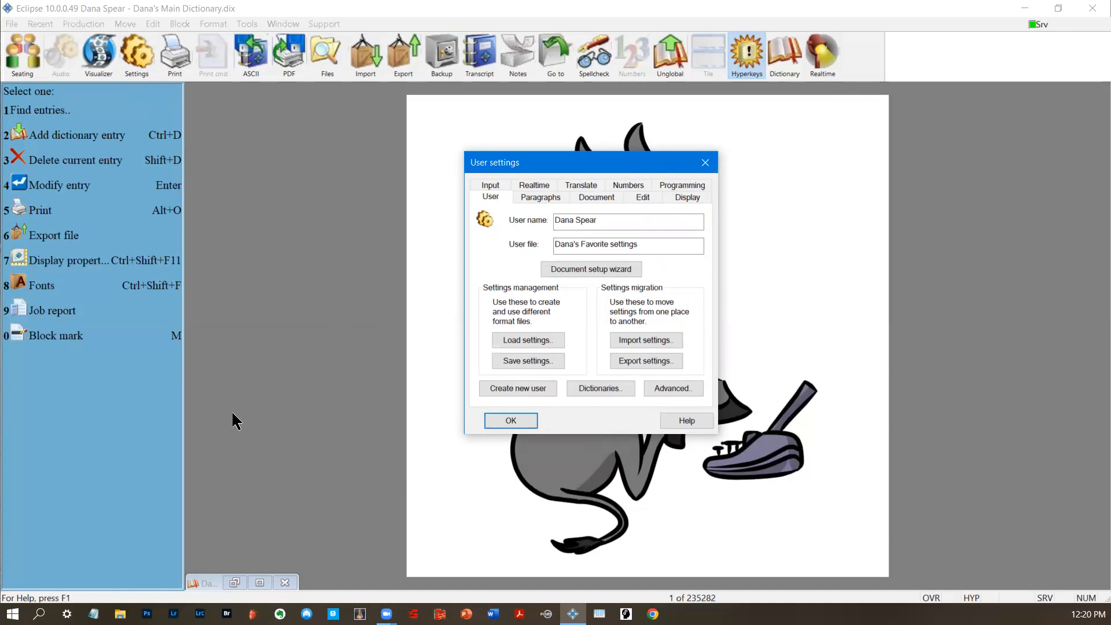
left_click(682, 390)
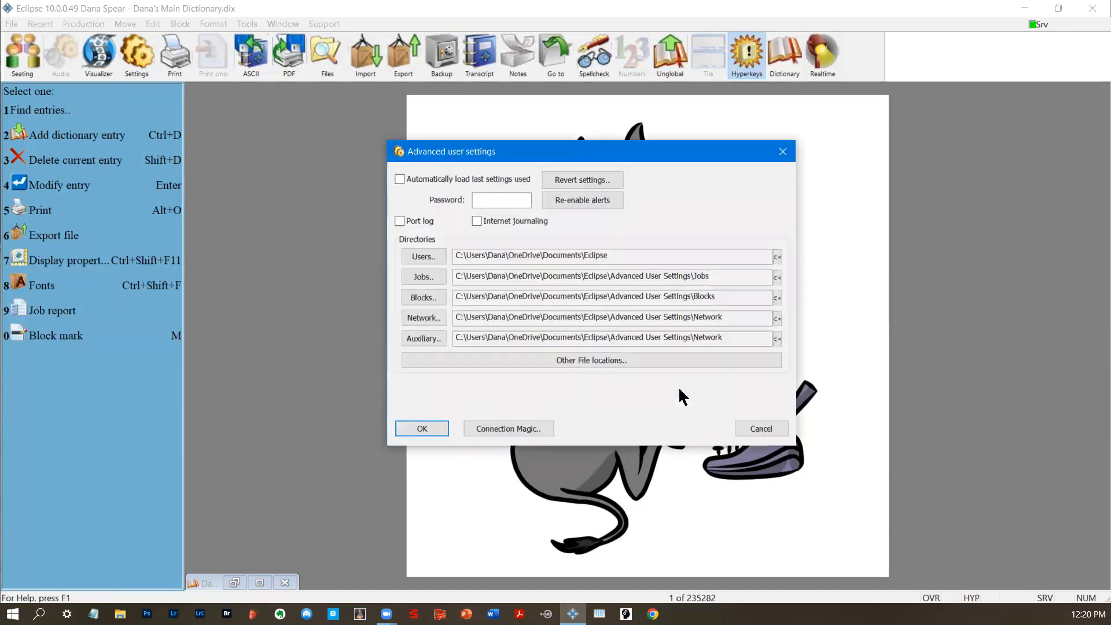
left_click(782, 152)
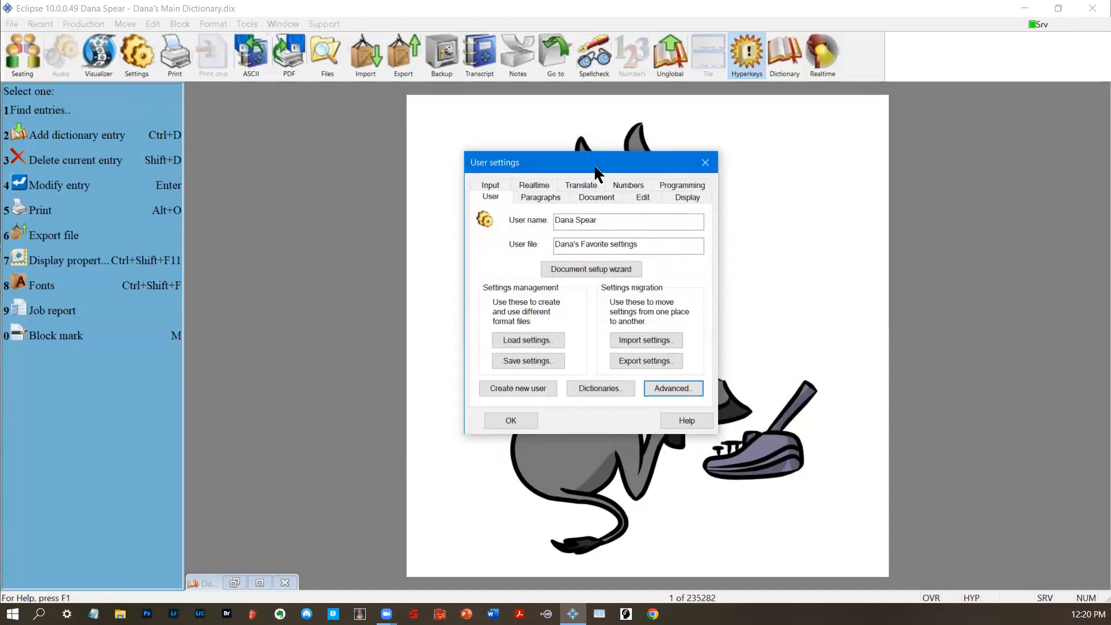
left_click(672, 387)
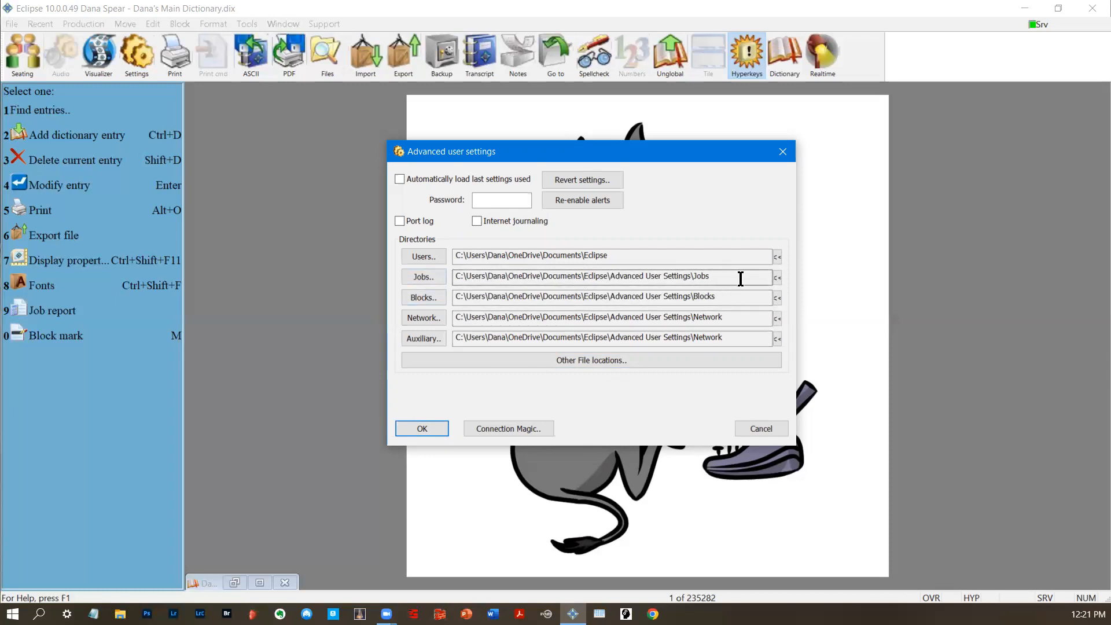
left_click(416, 429)
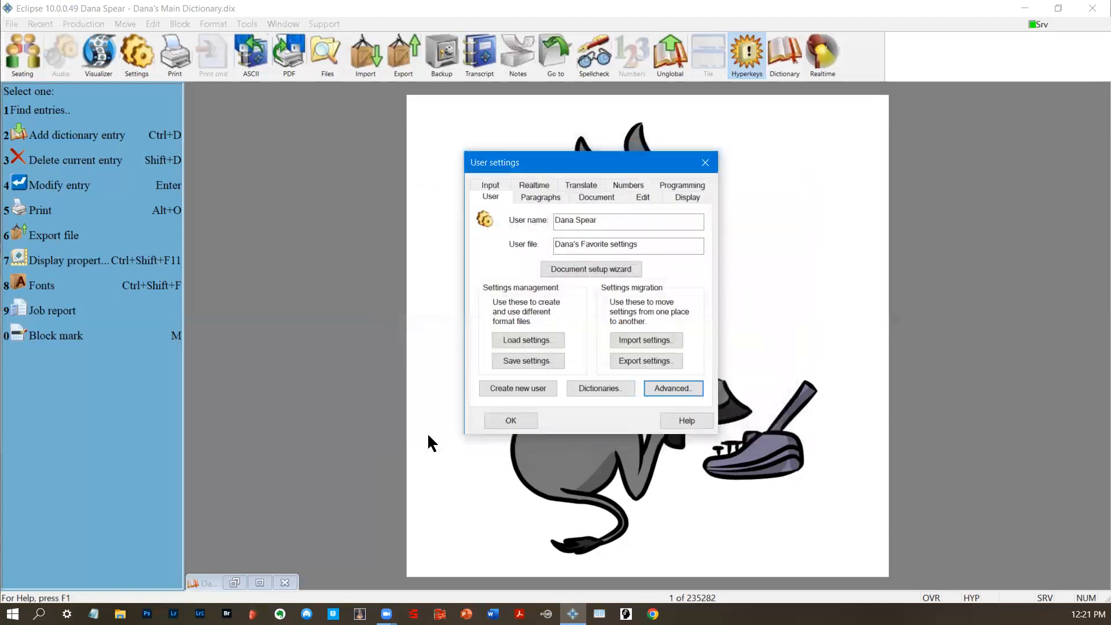
- Review the document and realtime user settings, including the auto-rename format for realtime jobs, and close the user settings
left_click(602, 196)
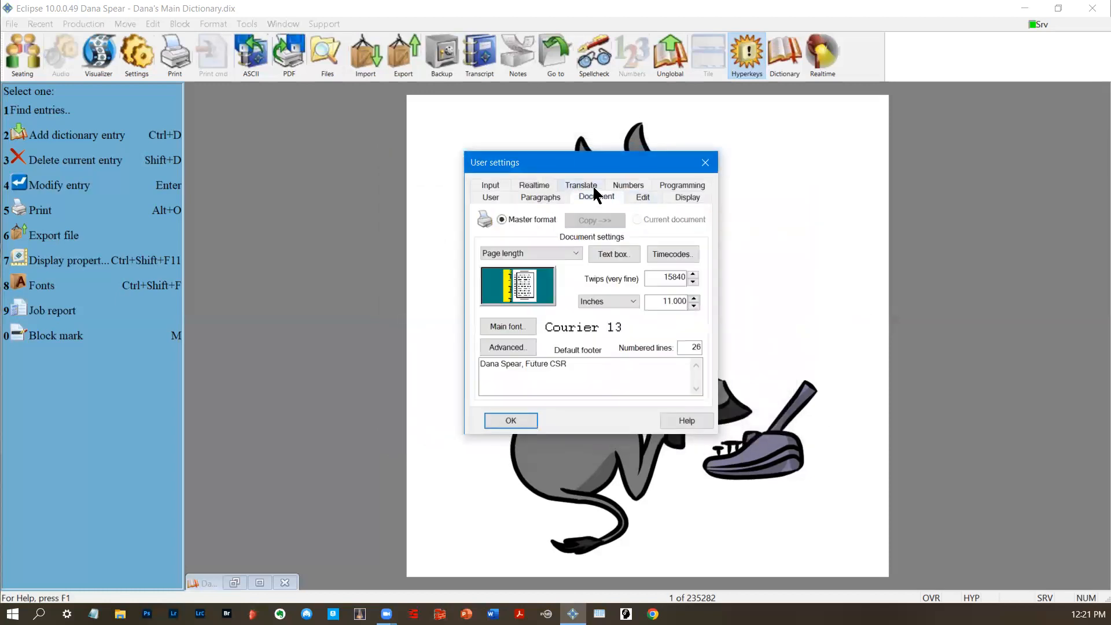
left_click(529, 185)
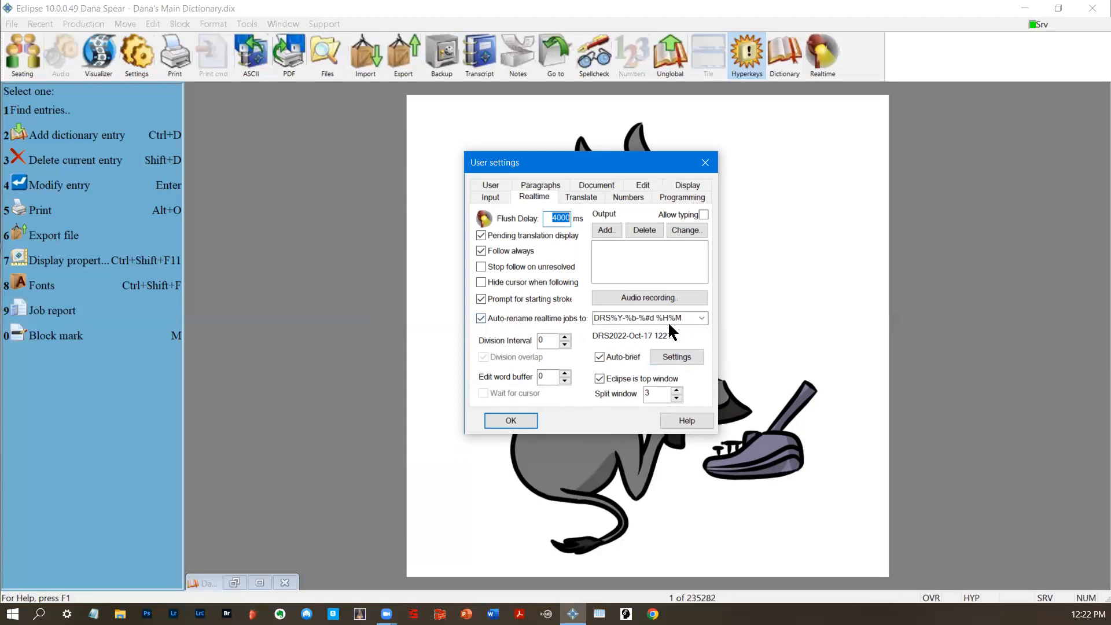
left_click(511, 420)
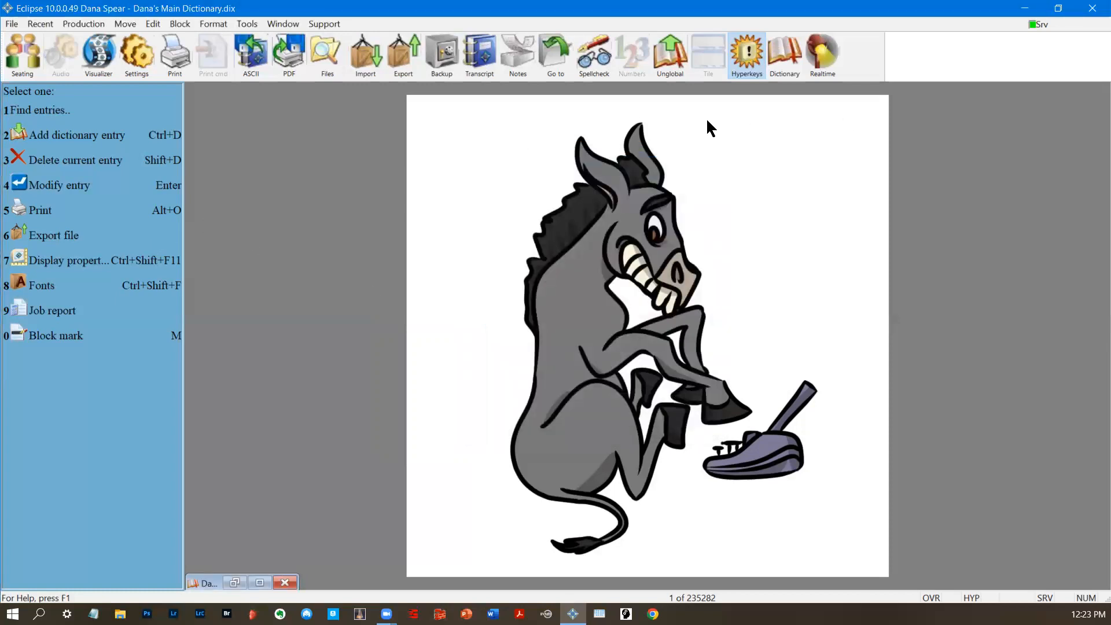
- Open the main dictionary and maximize its window
left_click(784, 62)
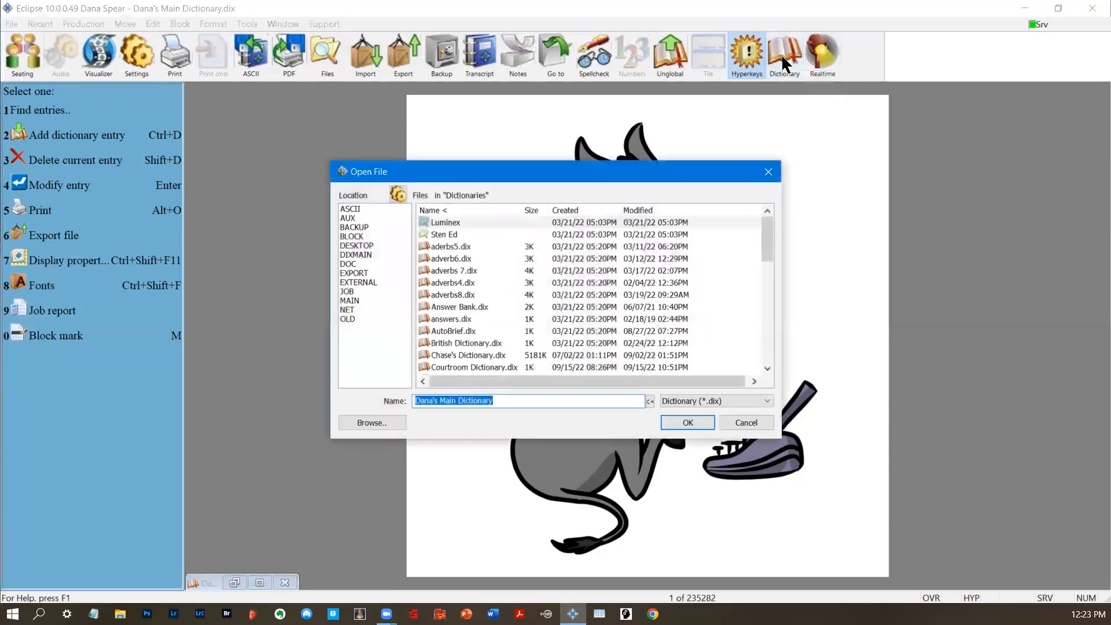
left_click(686, 423)
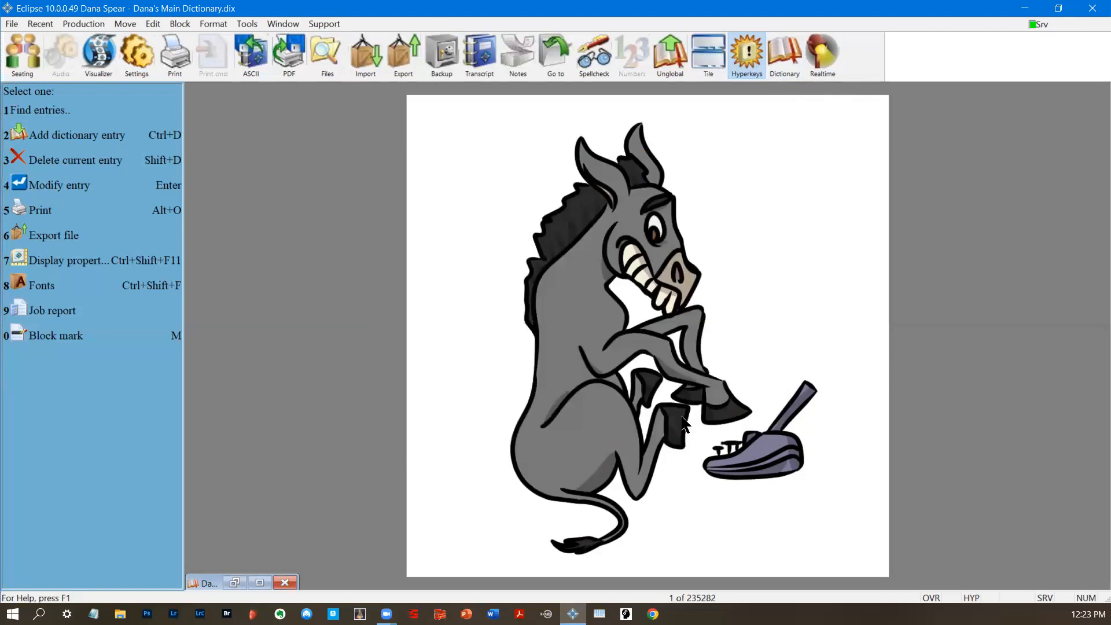
left_click(266, 582)
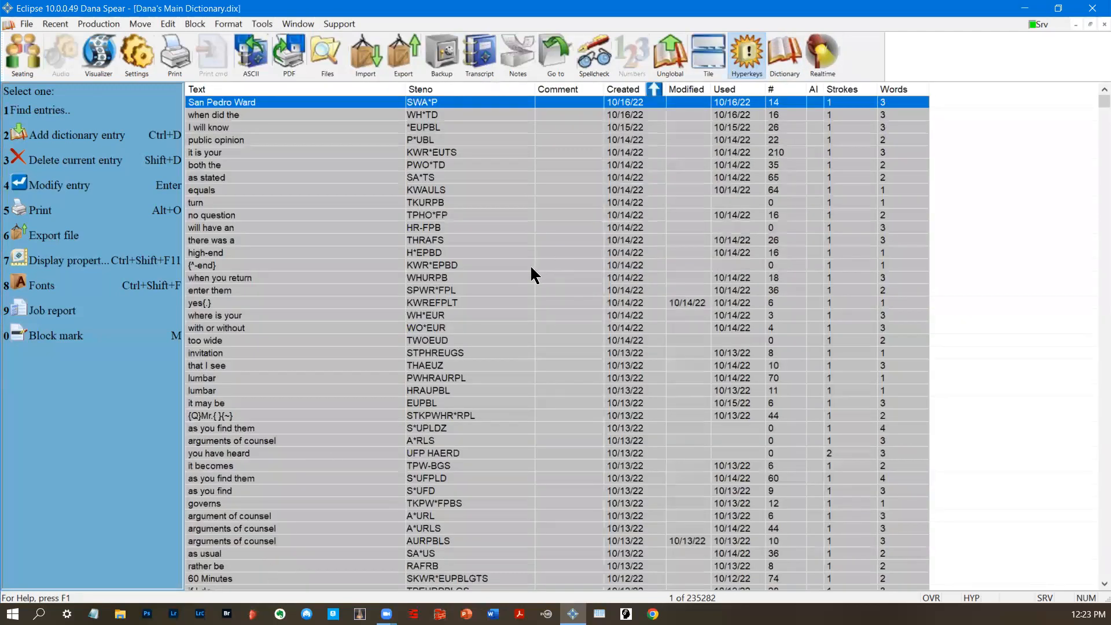
- Look through the main dictionary's entries and their steno, creation dates and usage columns
scroll(531, 268, "down", 4)
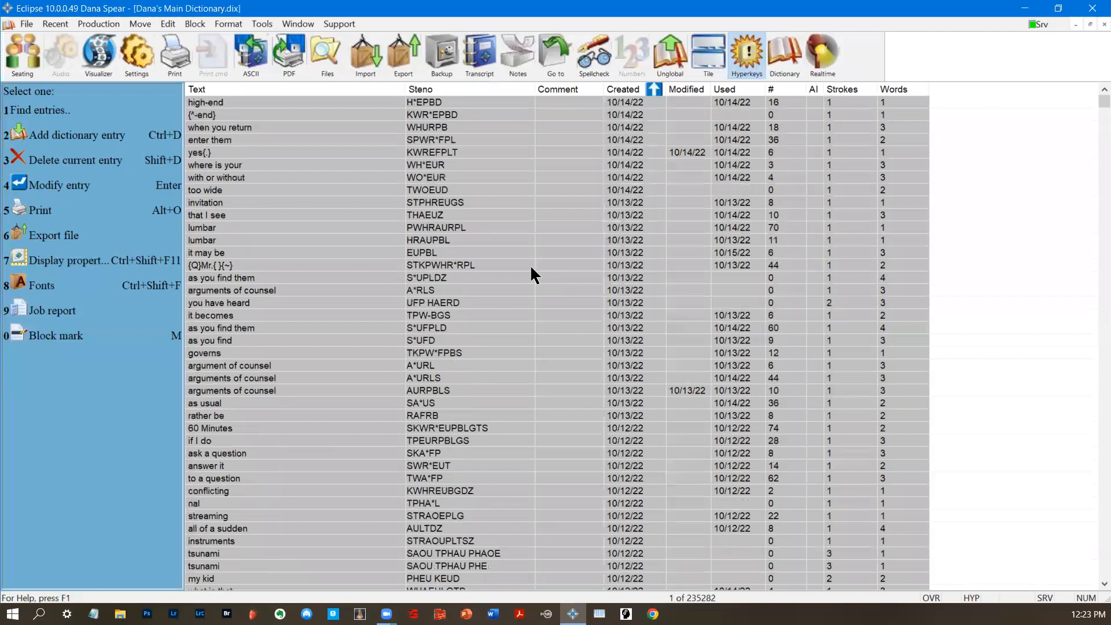
left_click(530, 265)
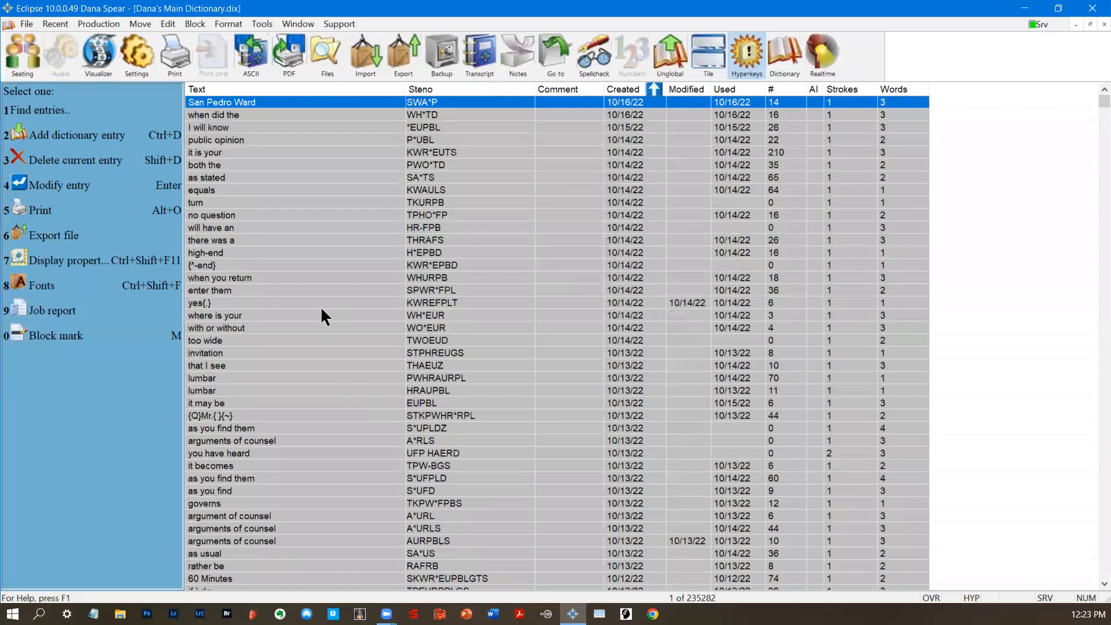
scroll(286, 279, "down", 3)
scroll(358, 277, "down", 20)
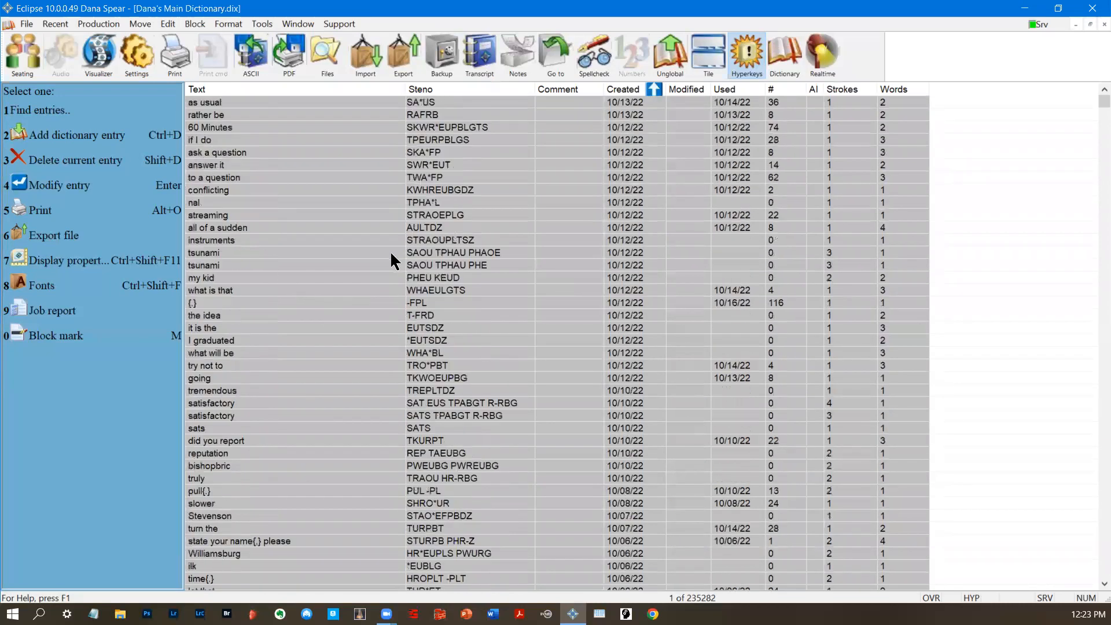
scroll(382, 268, "up", 3)
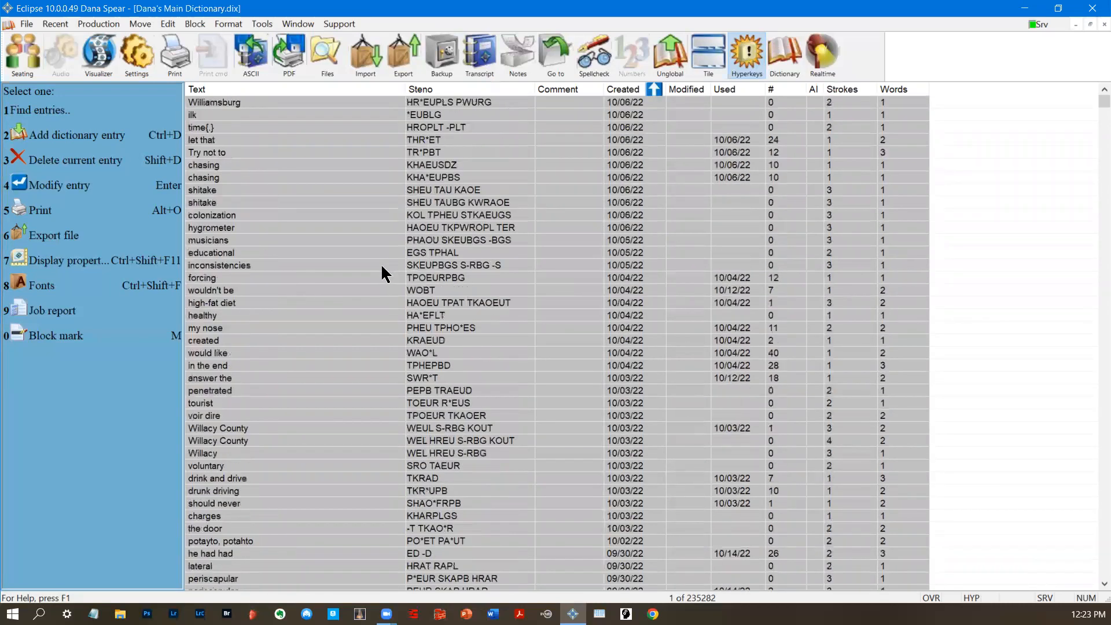
scroll(380, 271, "down", 15)
scroll(848, 327, "down", 5)
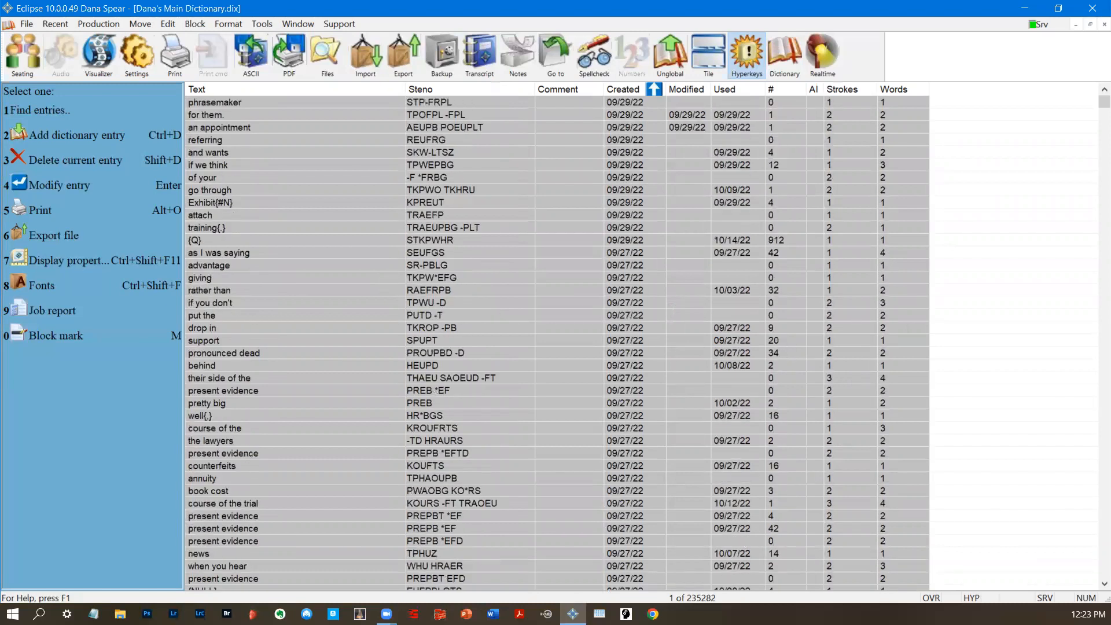
scroll(474, 196, "up", 20)
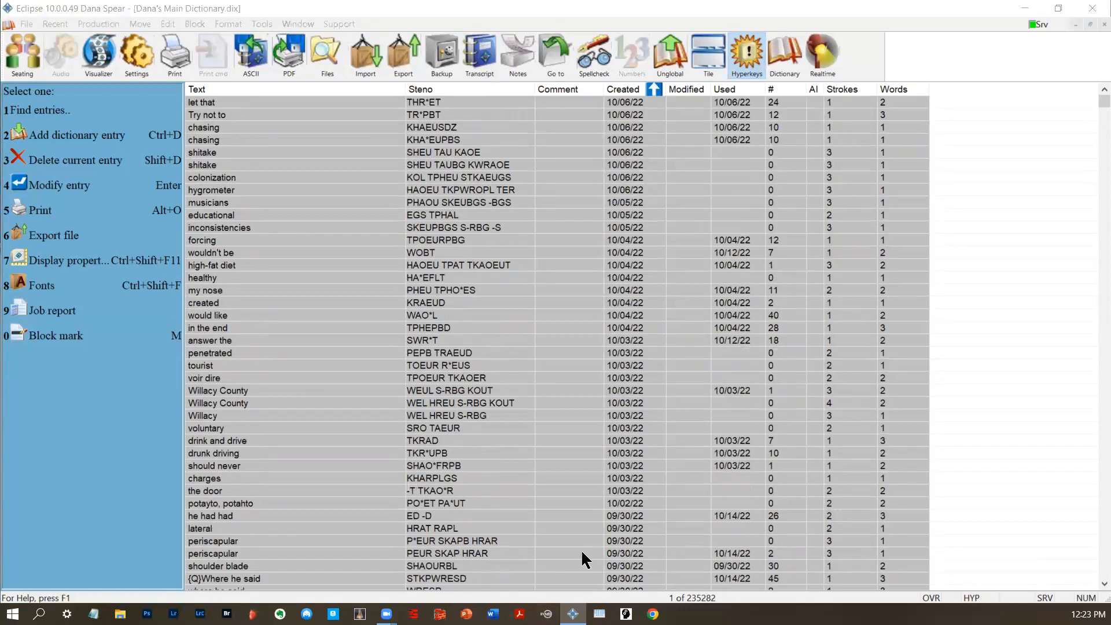
- Find the main dictionary entries containing "friend" and look through their steno outlines, creation dates and usage
left_click_drag(488, 623, 488, 139)
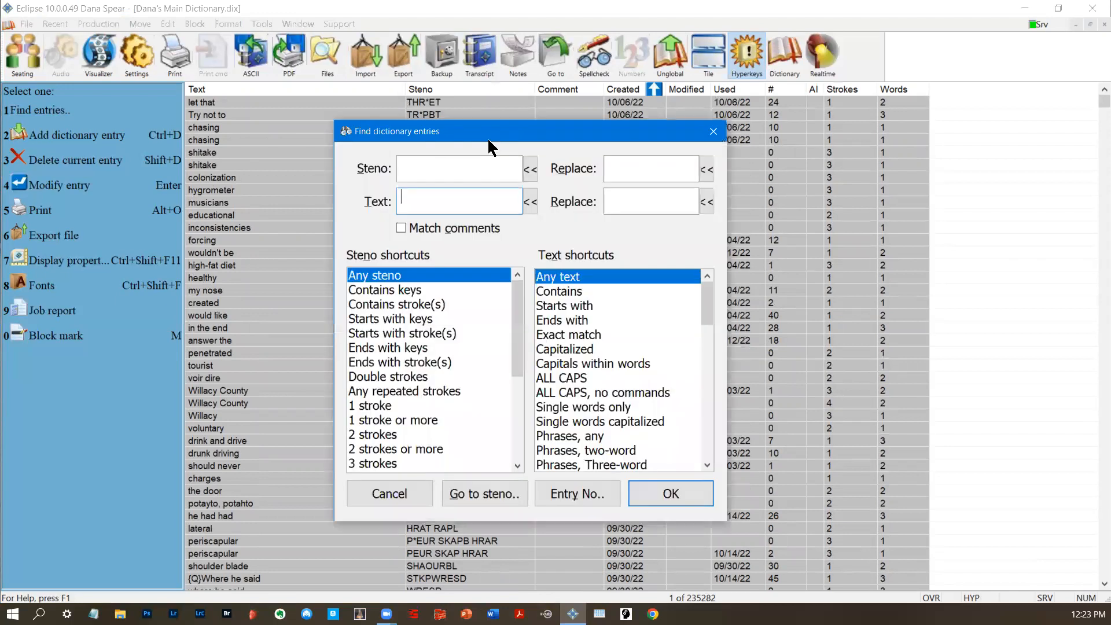
type("fixed")
key("Return")
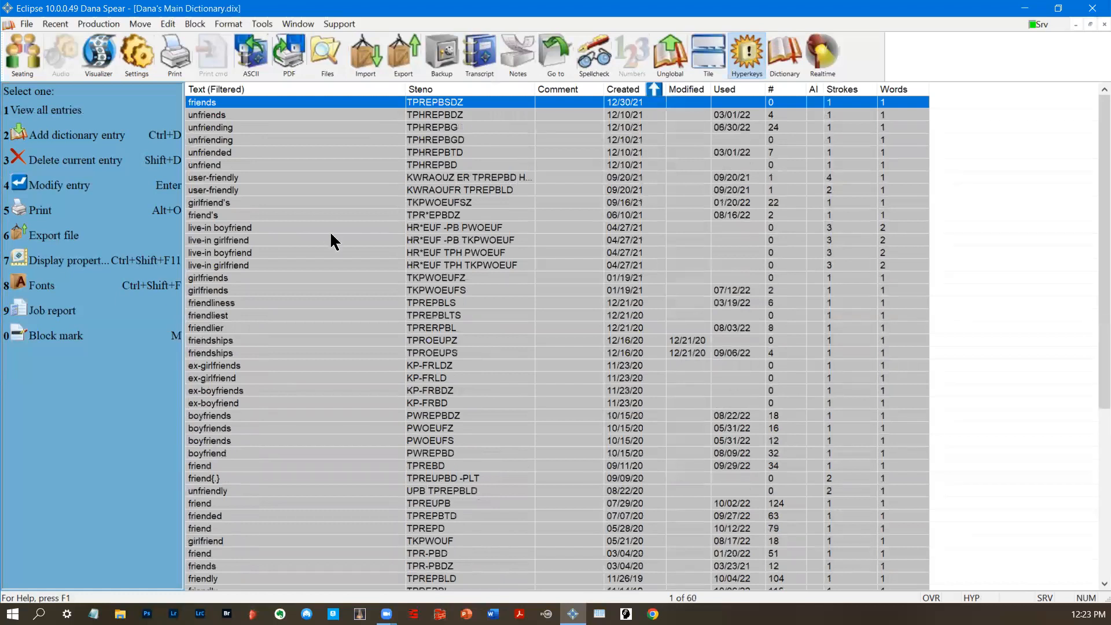
scroll(327, 224, "down", 7)
scroll(316, 253, "up", 7)
scroll(276, 456, "down", 7)
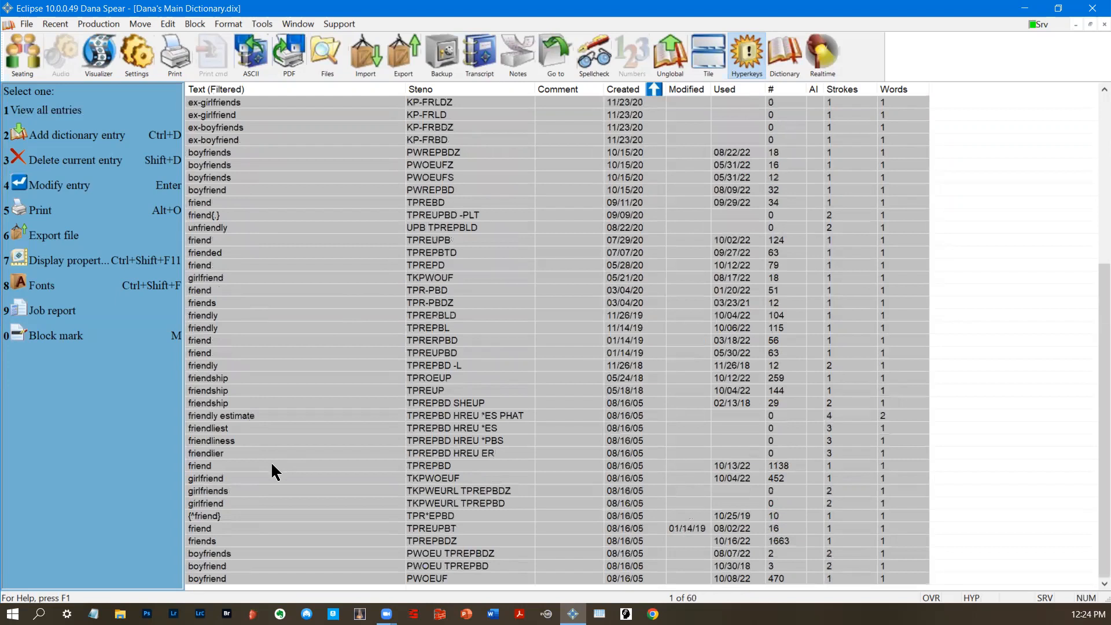
scroll(271, 461, "up", 7)
scroll(273, 463, "down", 7)
scroll(276, 470, "up", 7)
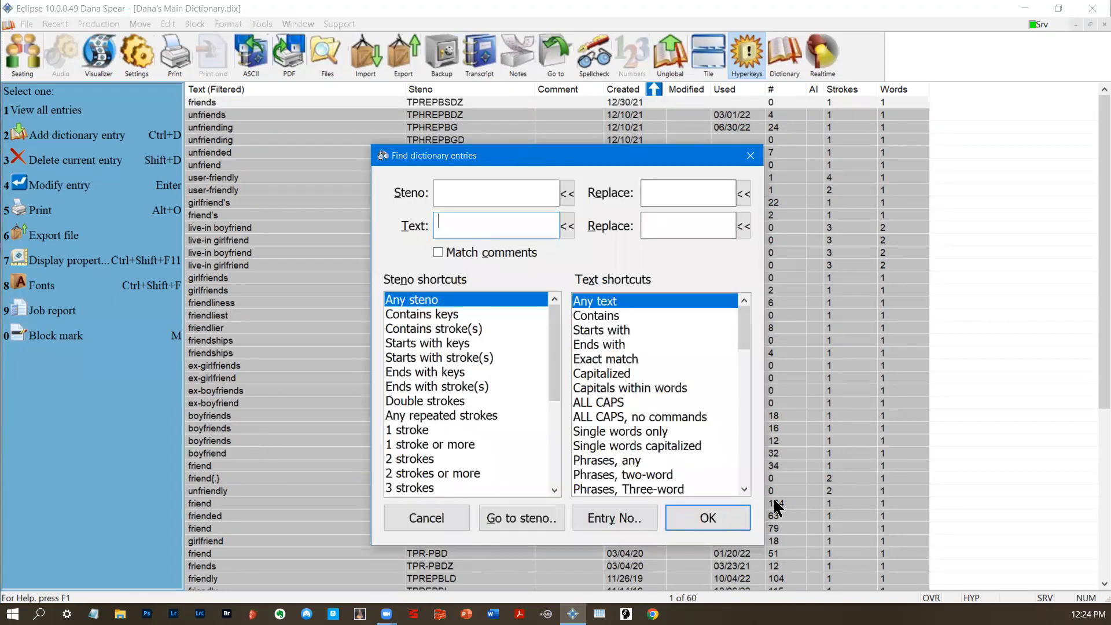
- Show all dictionary entries again and export the main dictionary in RTF/CRE (Rich Text Format) to the Luminex folder under its proposed name
left_click(690, 522)
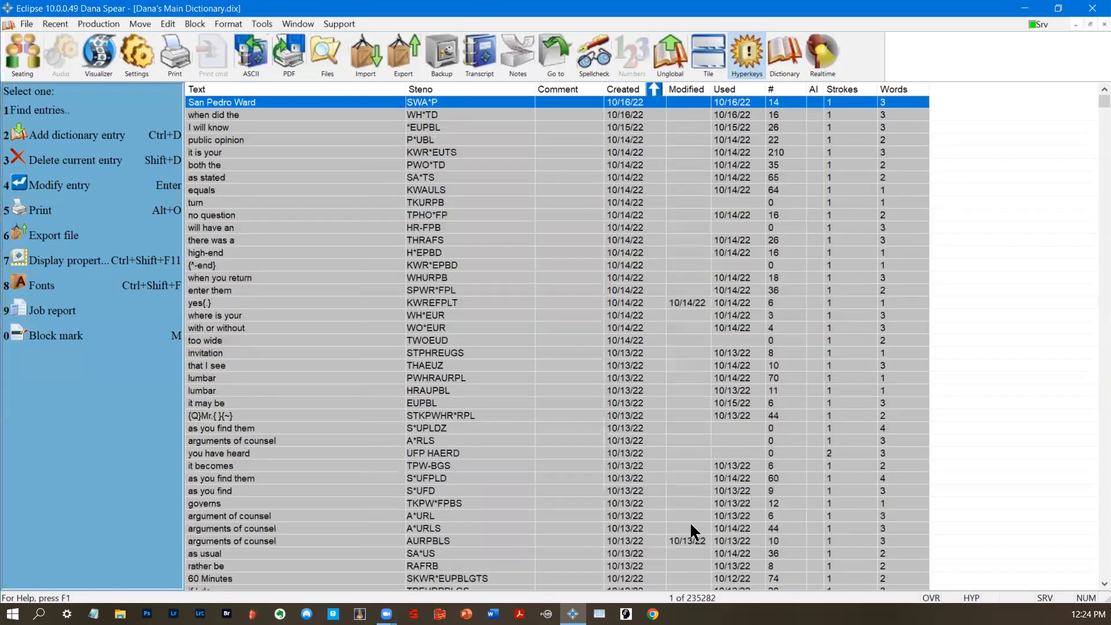
scroll(735, 550, "down", 9)
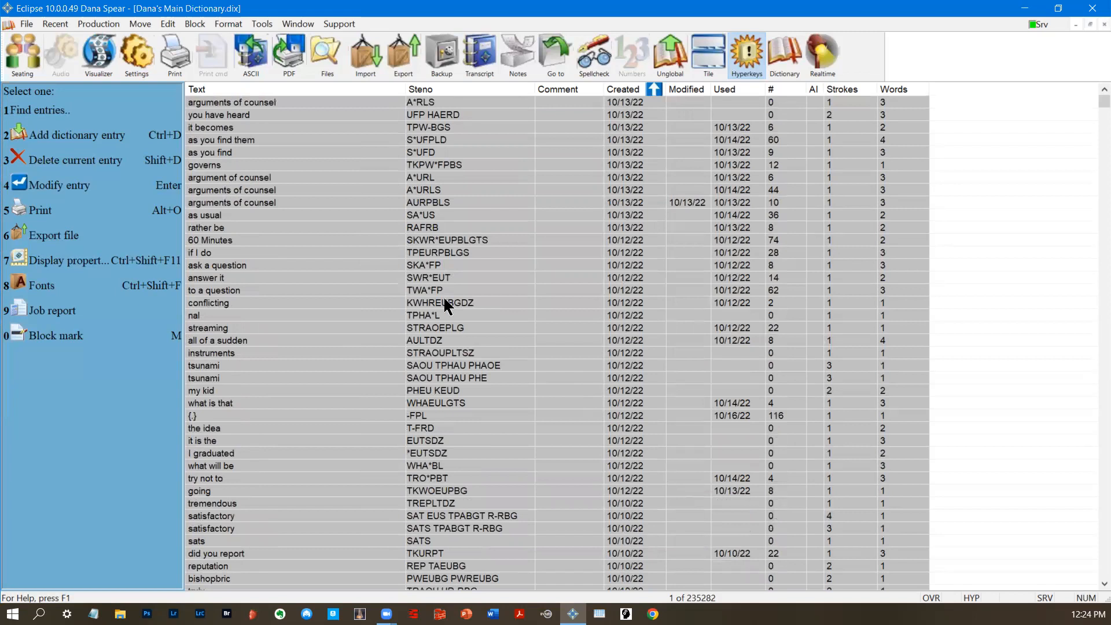
left_click(397, 57)
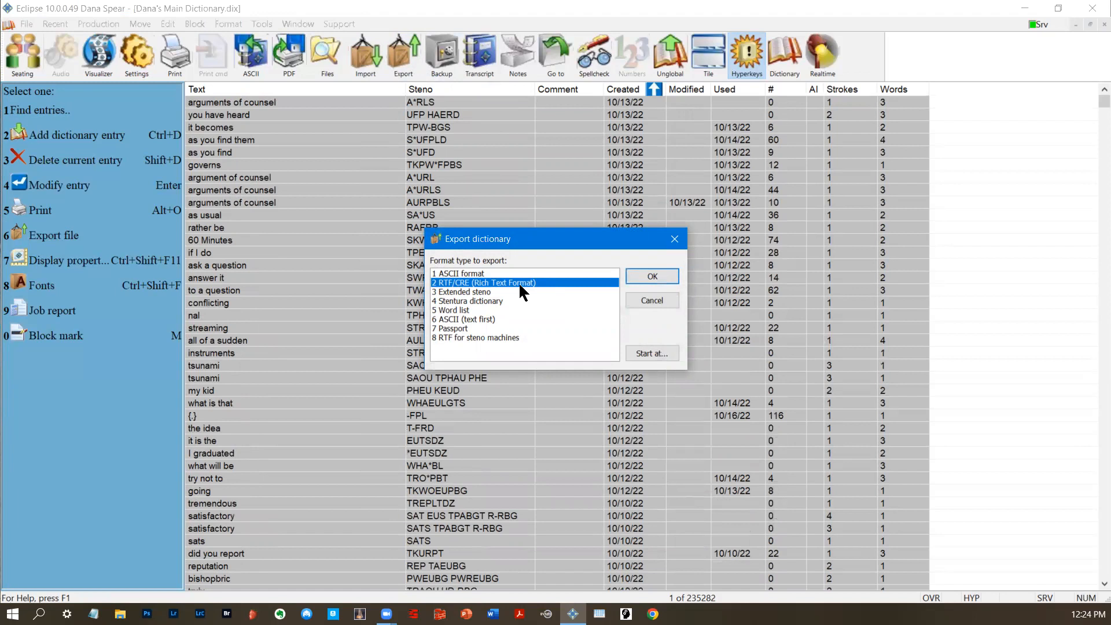
left_click(661, 275)
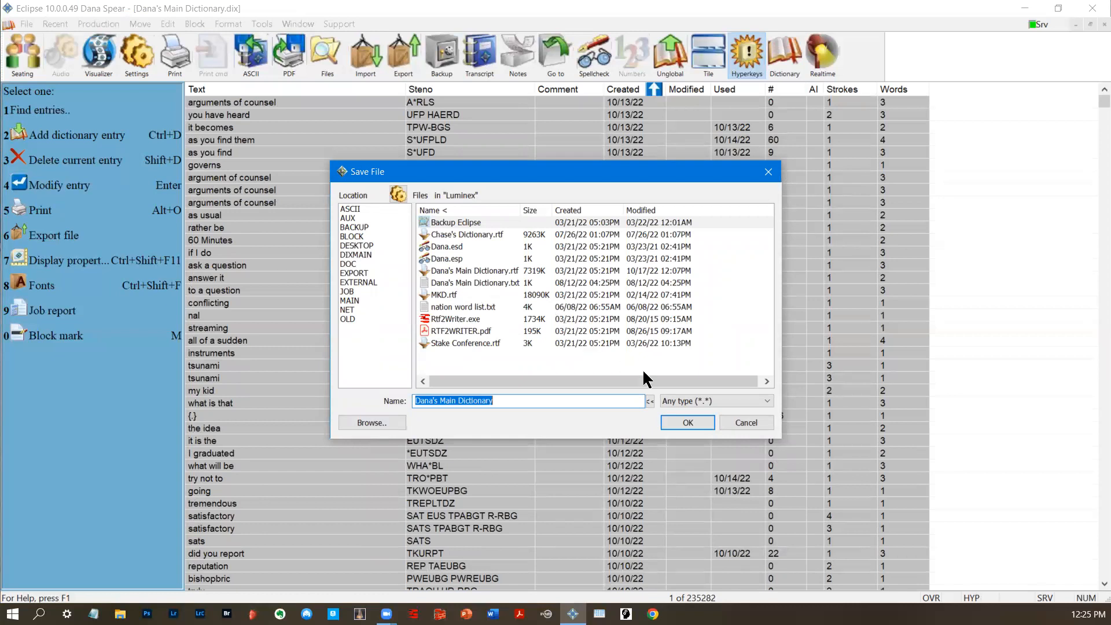
left_click(679, 418)
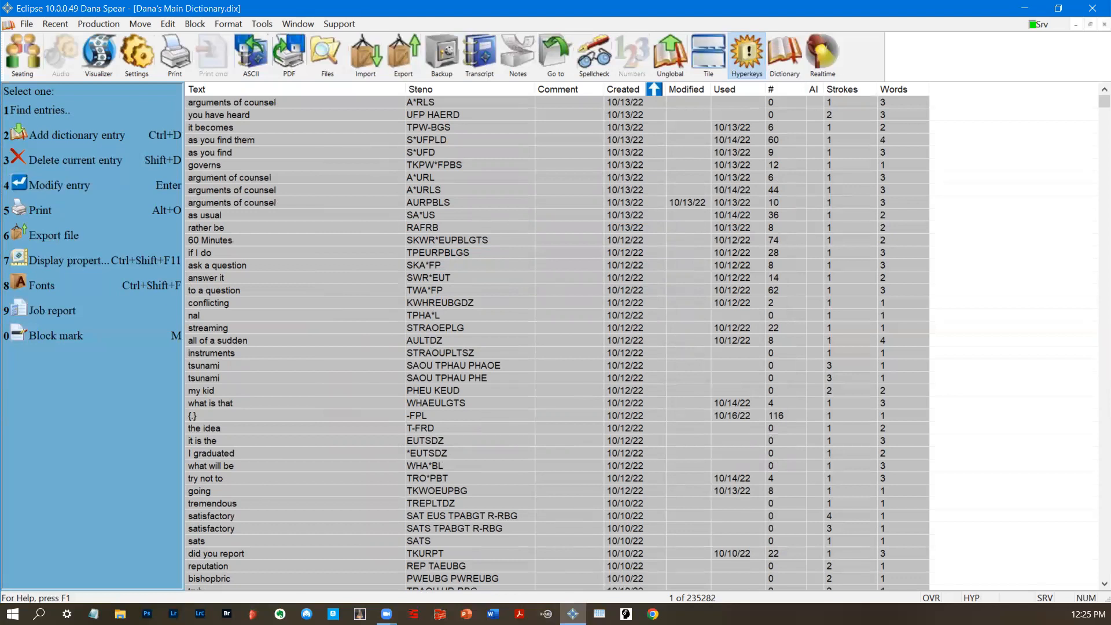
- Switch to the Stenograph RTF/CRE to Writer Dictionary Conversion utility and start a dictionary export via USB
left_click(413, 614)
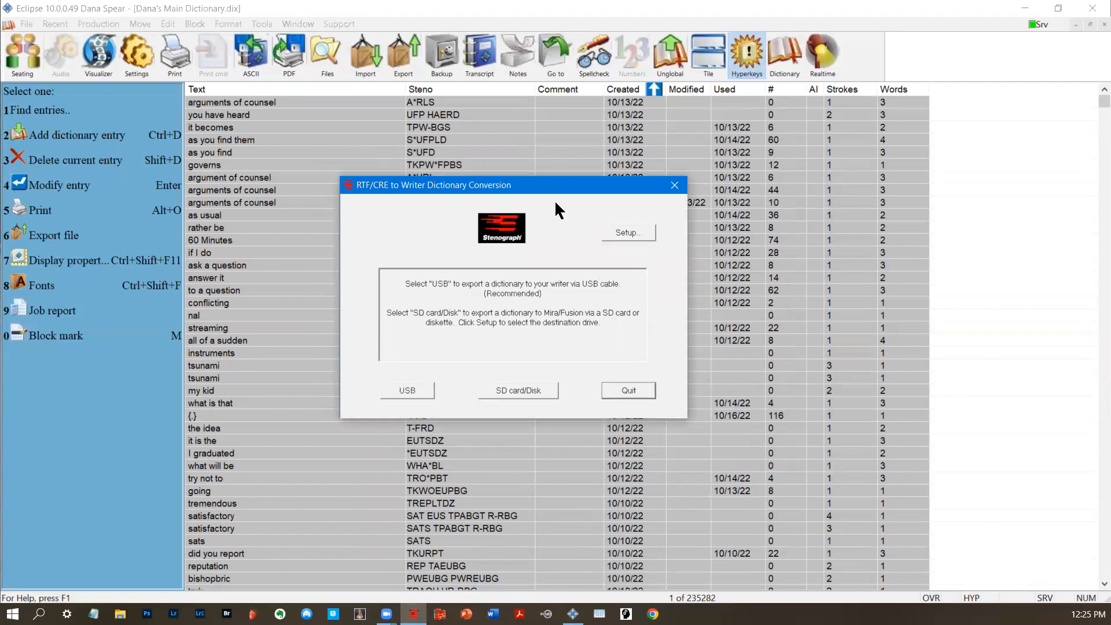
left_click(407, 392)
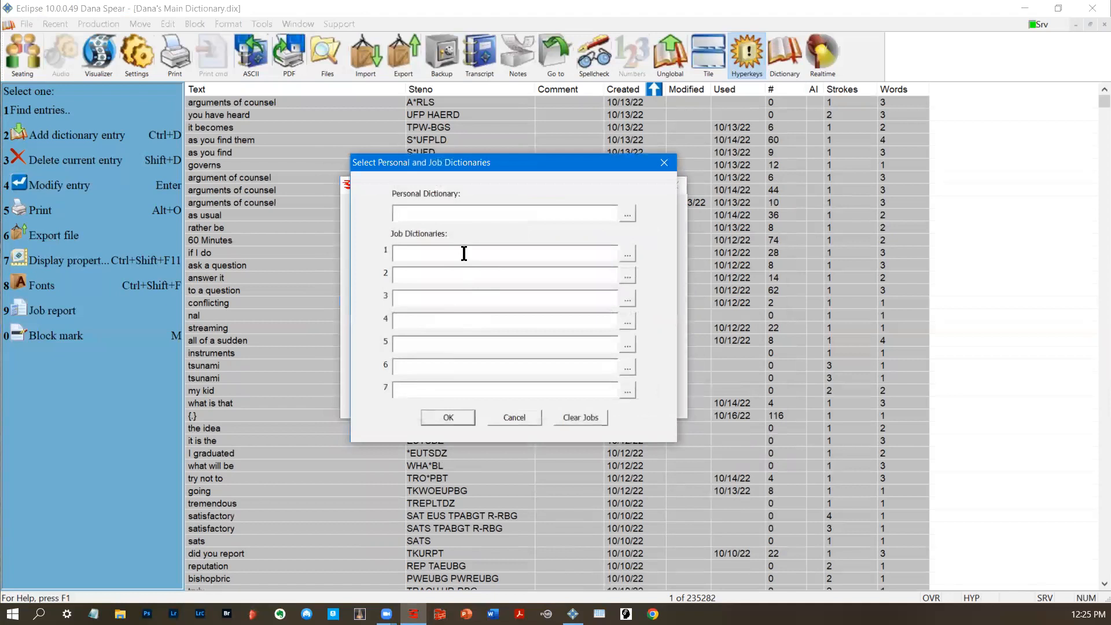
left_click(627, 214)
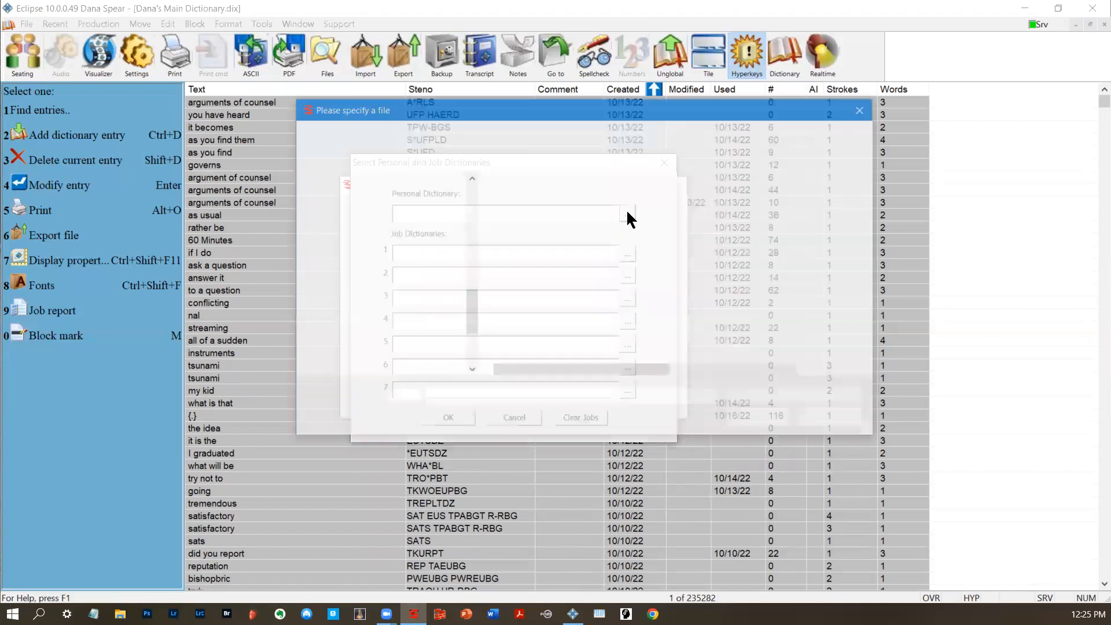
left_click(544, 237)
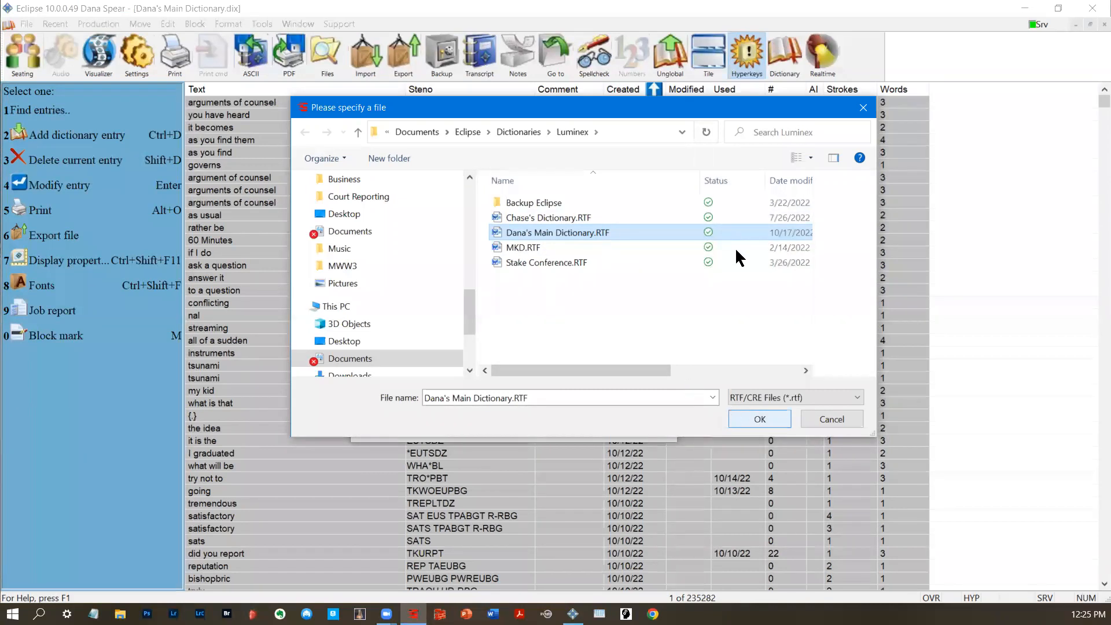
left_click(832, 419)
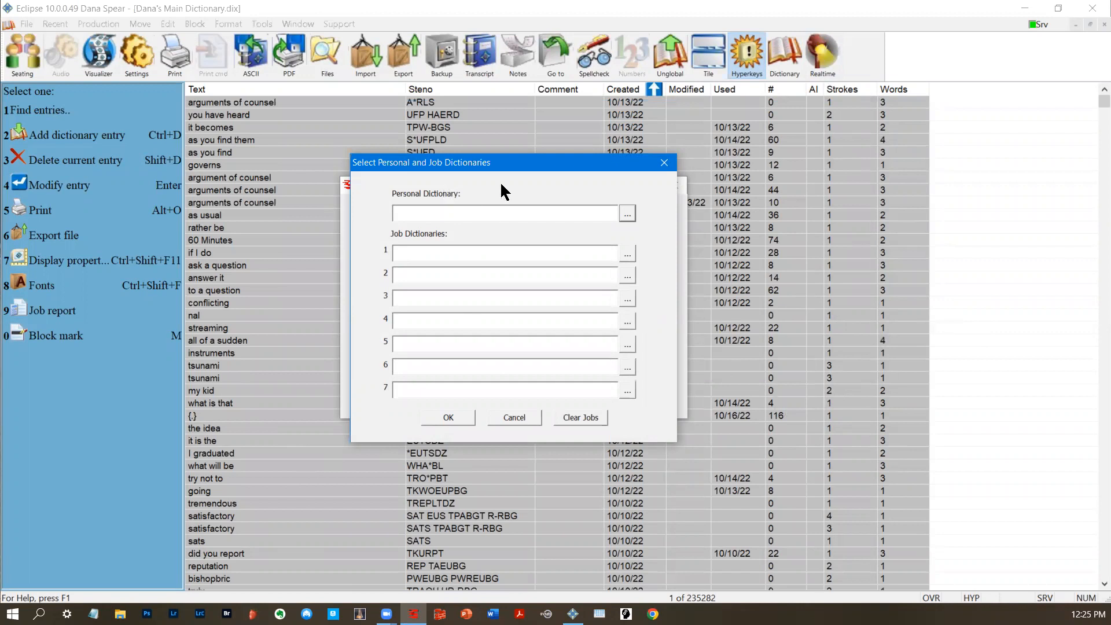
- Set the personal dictionary to the exported main dictionary RTF file in the Luminex folder
left_click(627, 213)
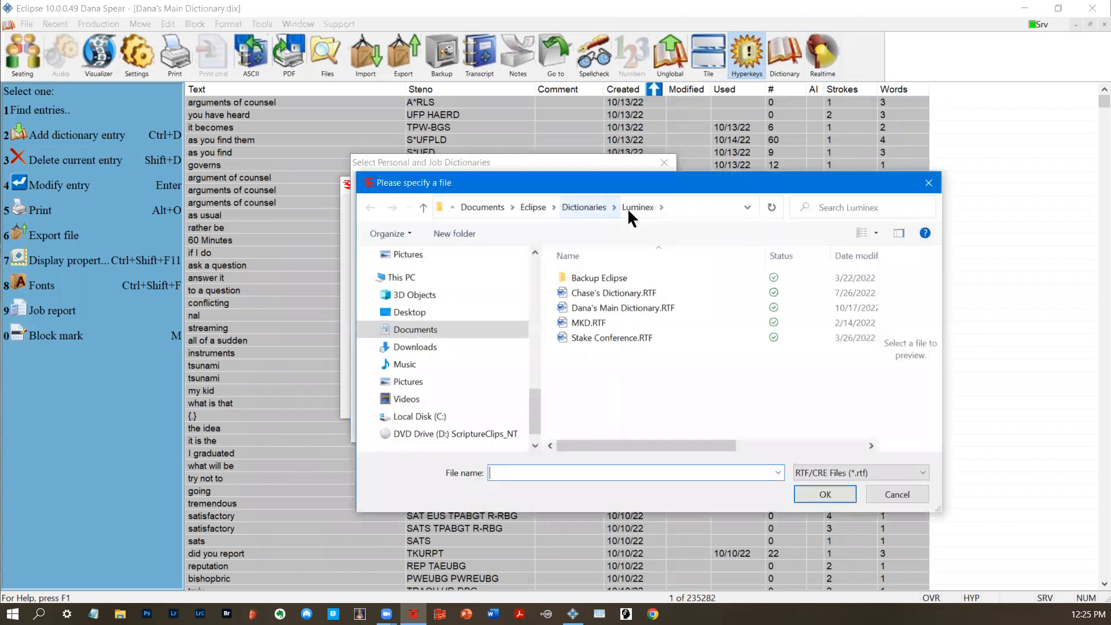
left_click(613, 308)
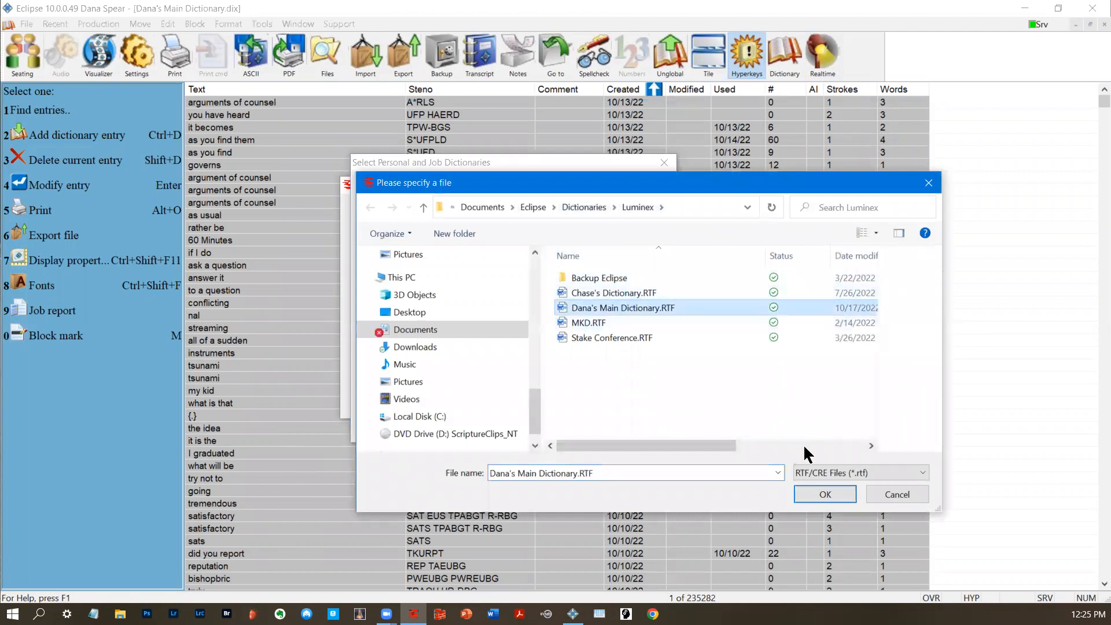
left_click(824, 494)
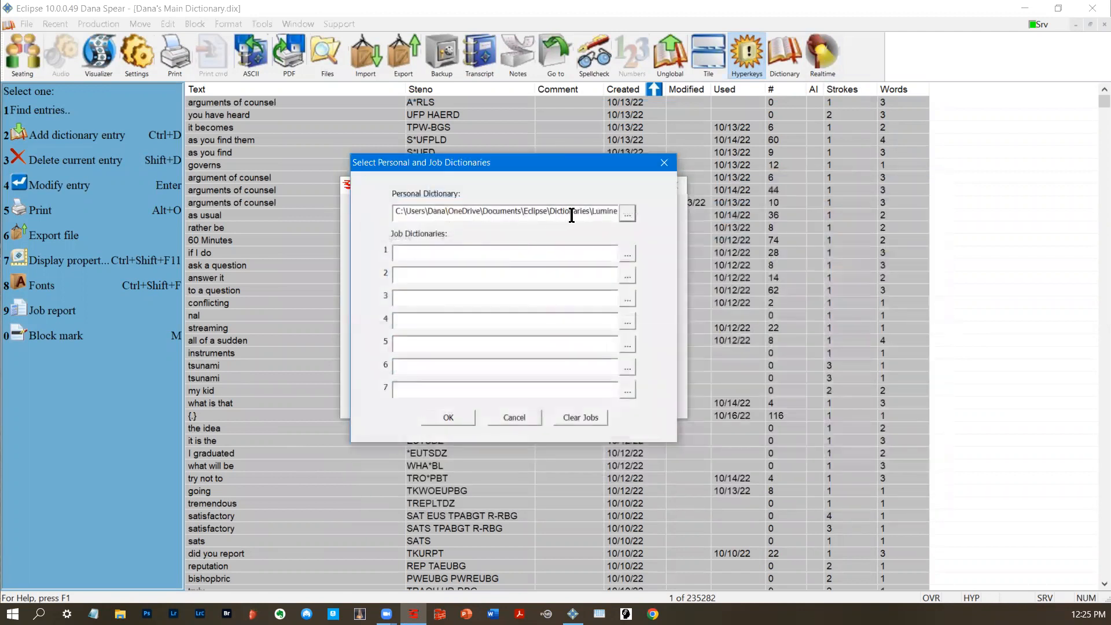
- Transfer the personal dictionary to the writer over USB without any job dictionaries, and close the conversion utility
left_click(621, 254)
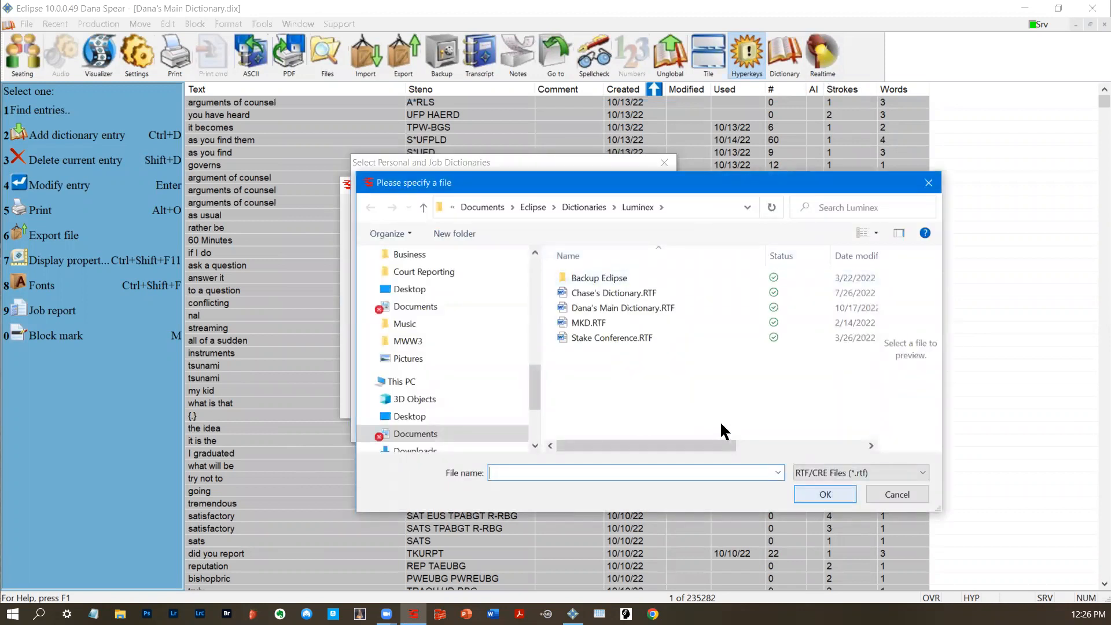
left_click(892, 493)
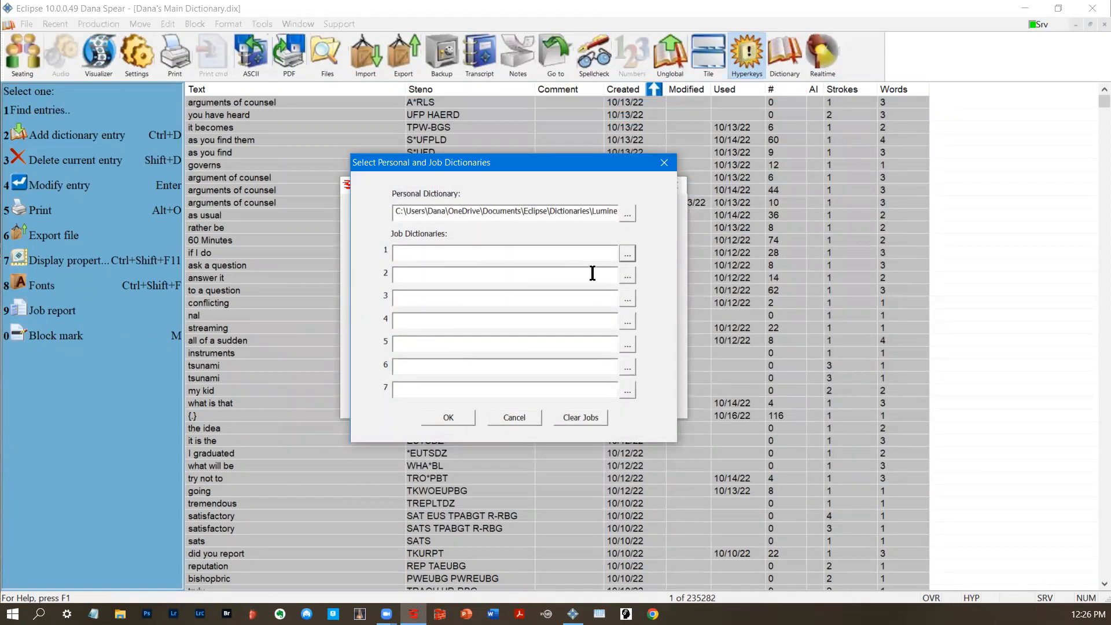
left_click(449, 418)
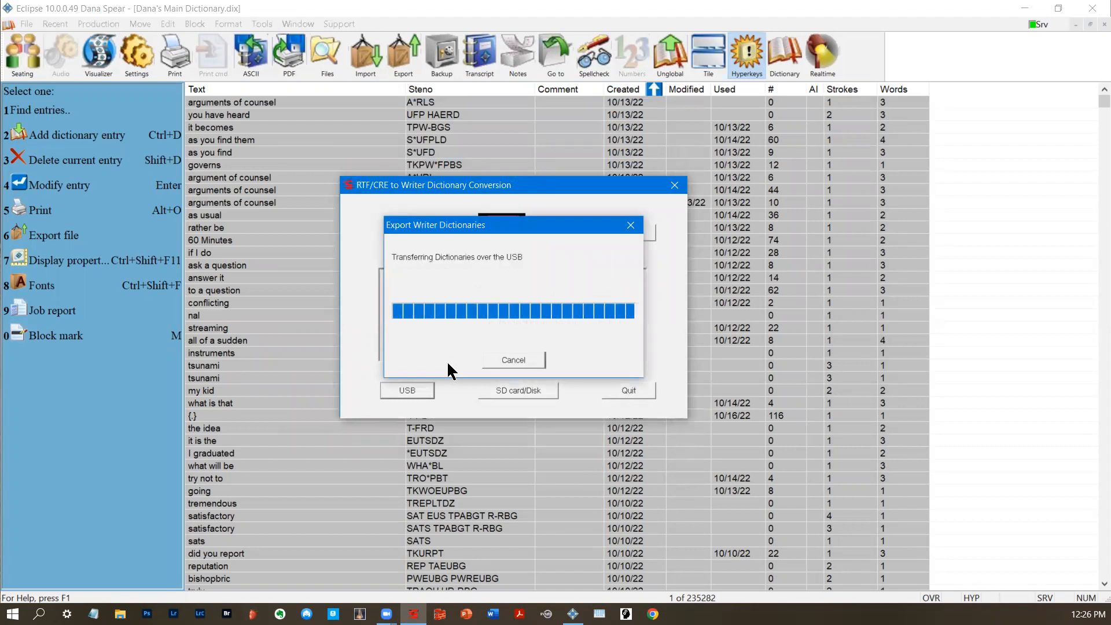
left_click(674, 186)
scroll(451, 266, "up", 4)
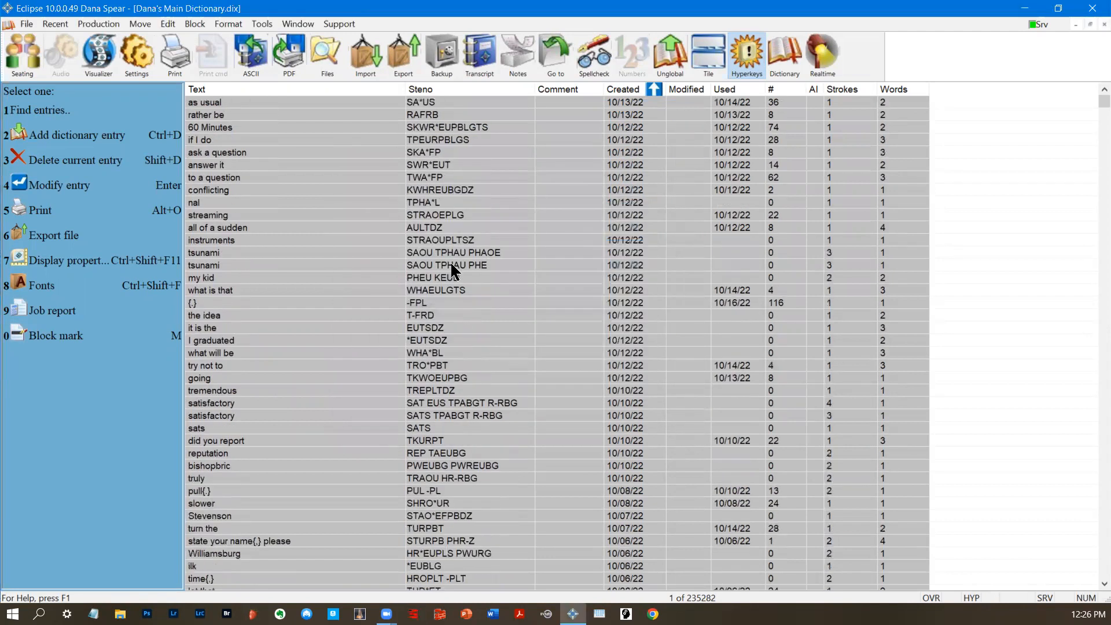